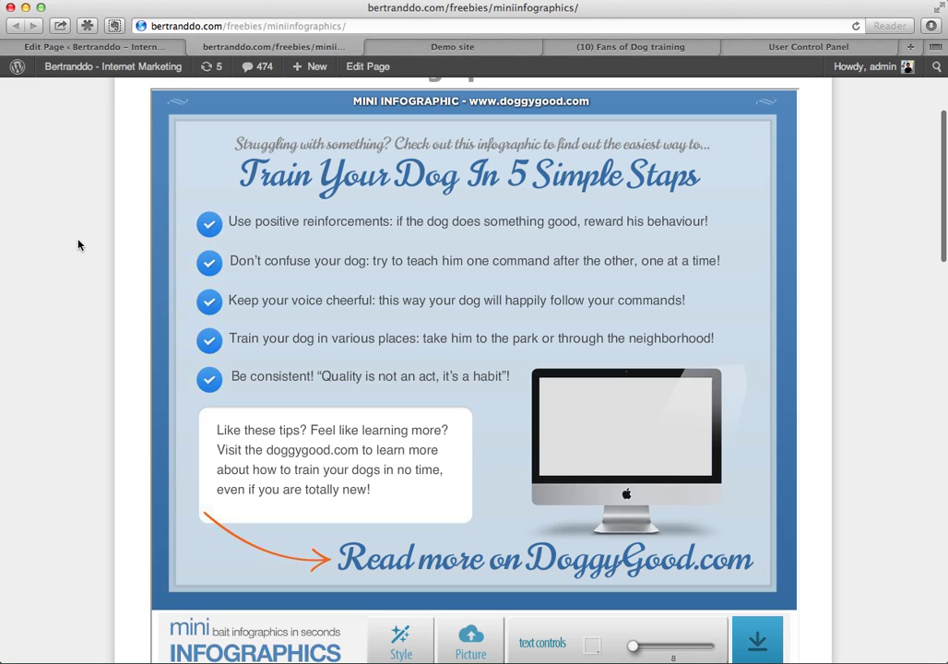
# Scroll through the creator page and browse the demo blog's dog-training article
pyautogui.scroll(-2, 198, 263)
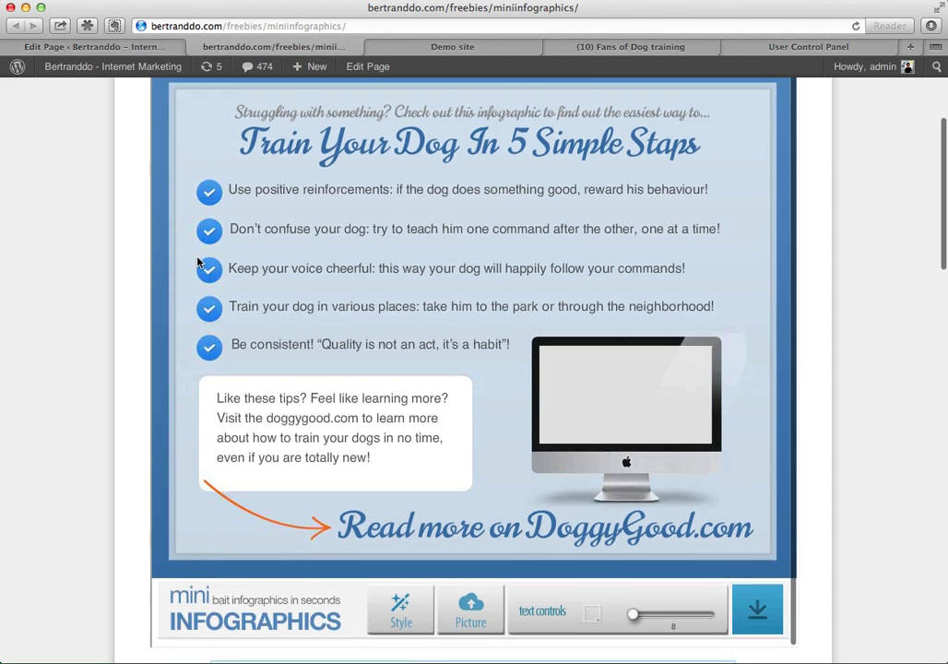
pyautogui.scroll(-10, 197, 263)
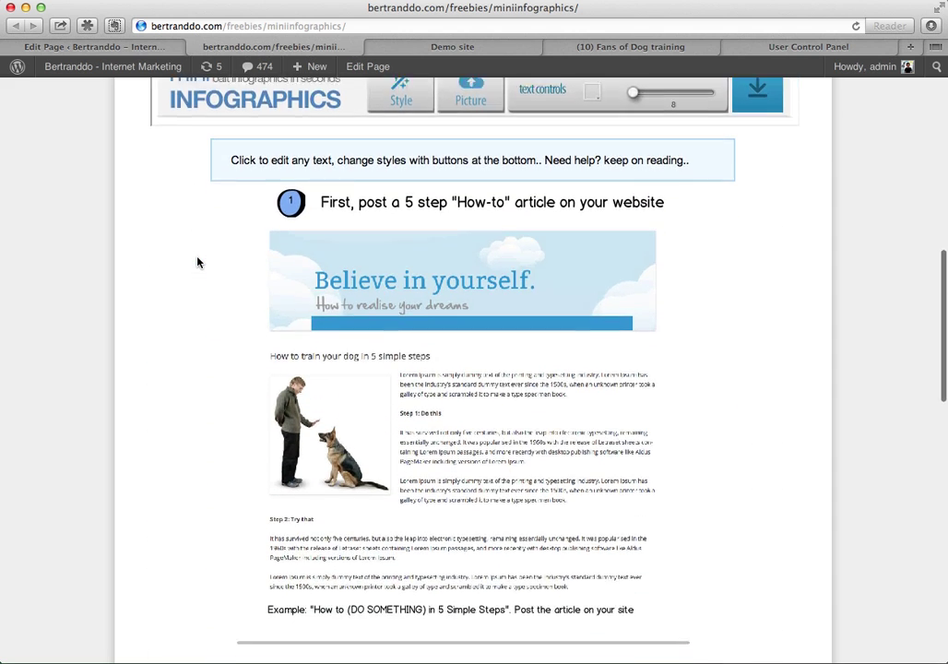
pyautogui.scroll(-2, 196, 263)
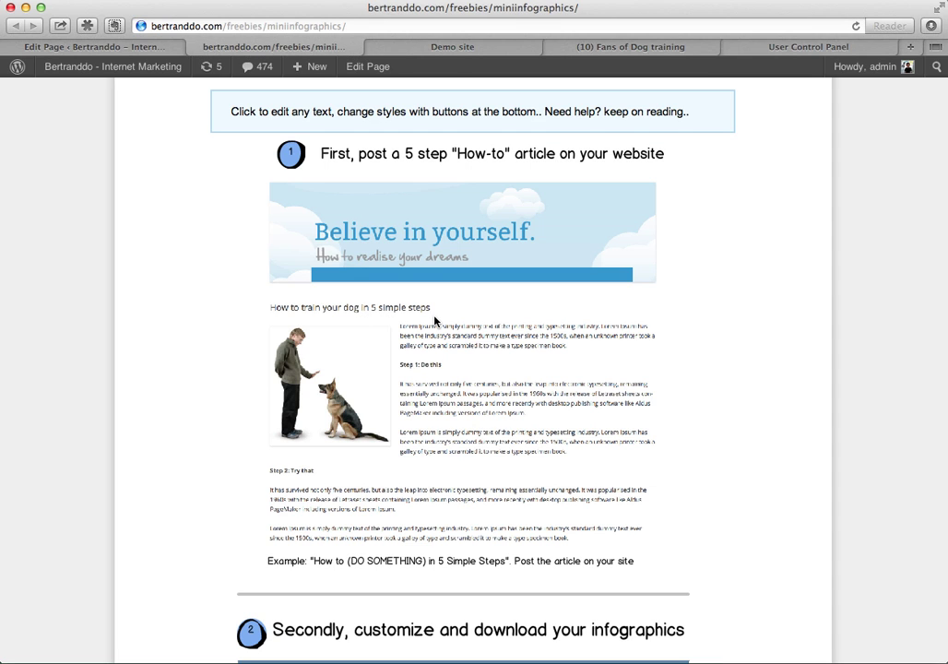
pyautogui.scroll(-1, 435, 320)
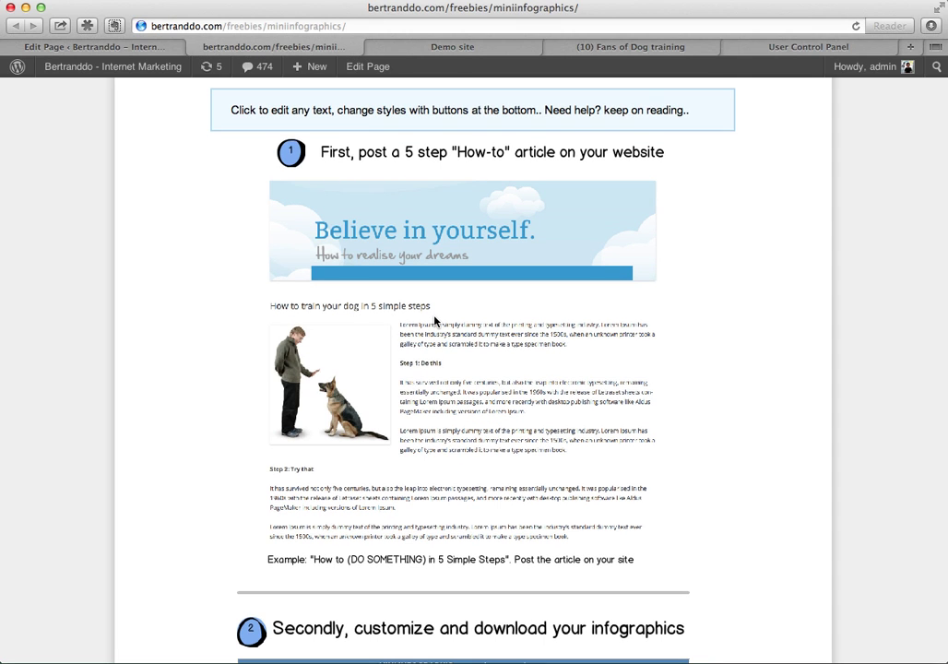
pyautogui.scroll(-1, 435, 321)
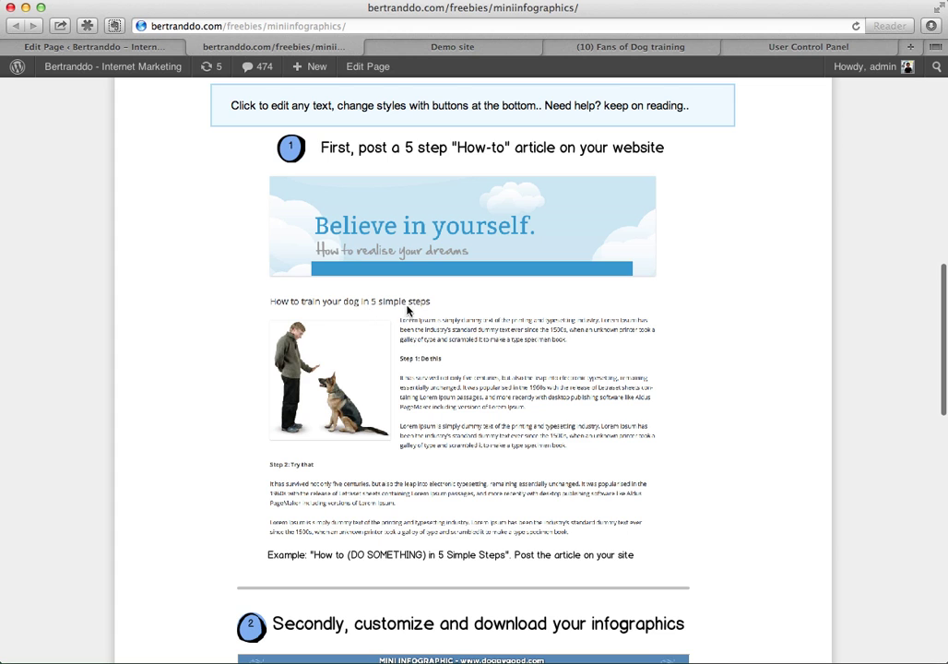
pyautogui.scroll(-2, 424, 313)
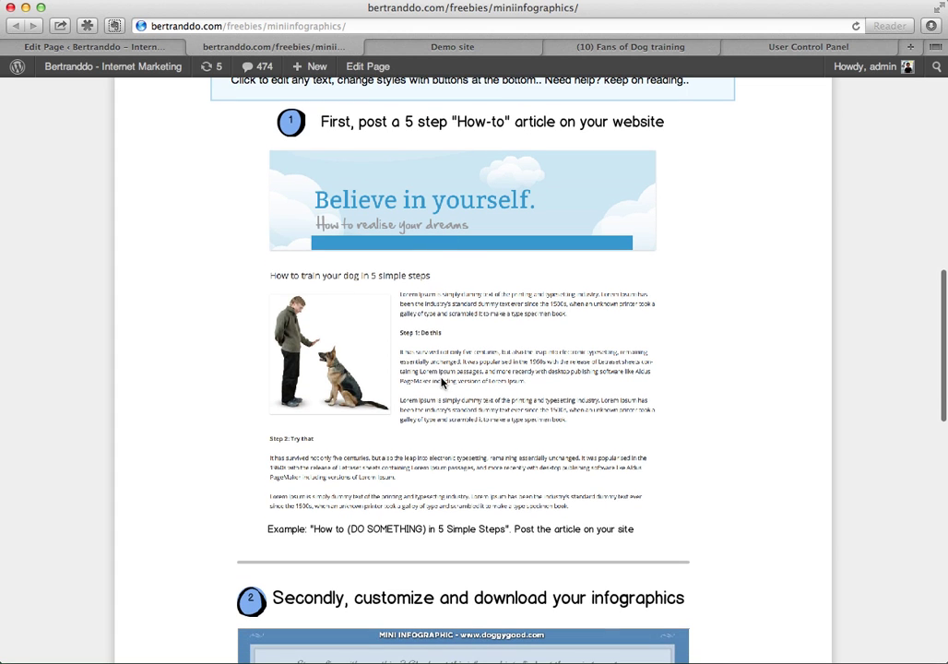
pyautogui.click(429, 48)
pyautogui.scroll(-10, 438, 226)
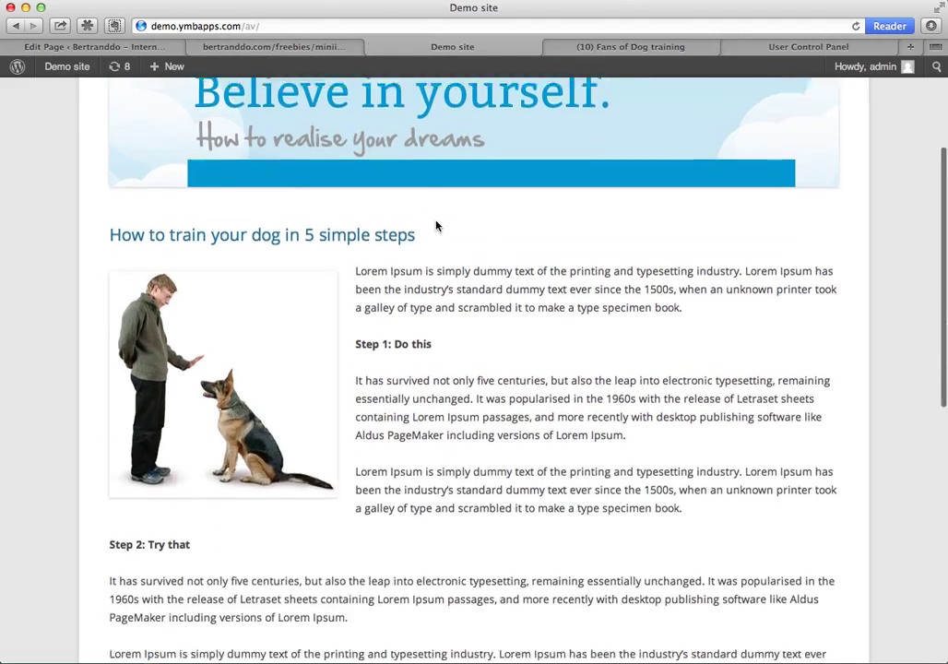
pyautogui.scroll(-5, 438, 226)
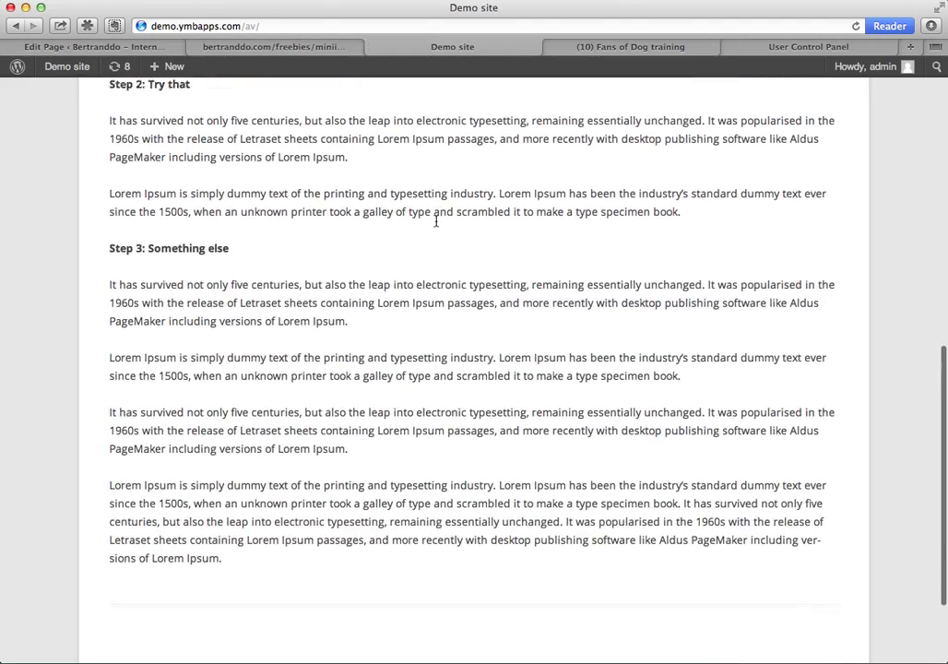
pyautogui.scroll(9, 438, 226)
pyautogui.scroll(3, 438, 226)
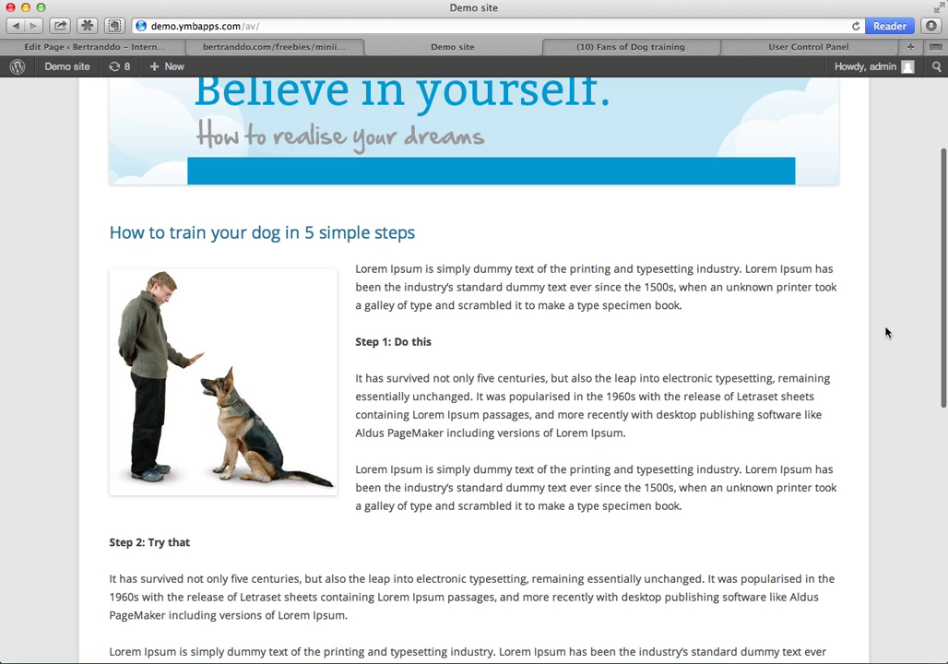
pyautogui.scroll(3, 452, 266)
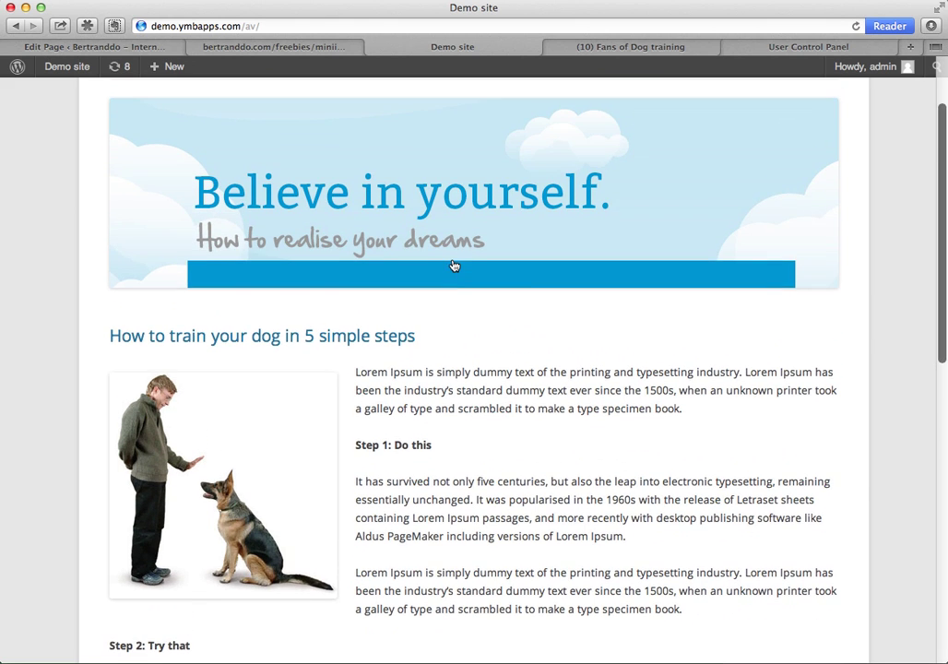
pyautogui.scroll(-1, 453, 265)
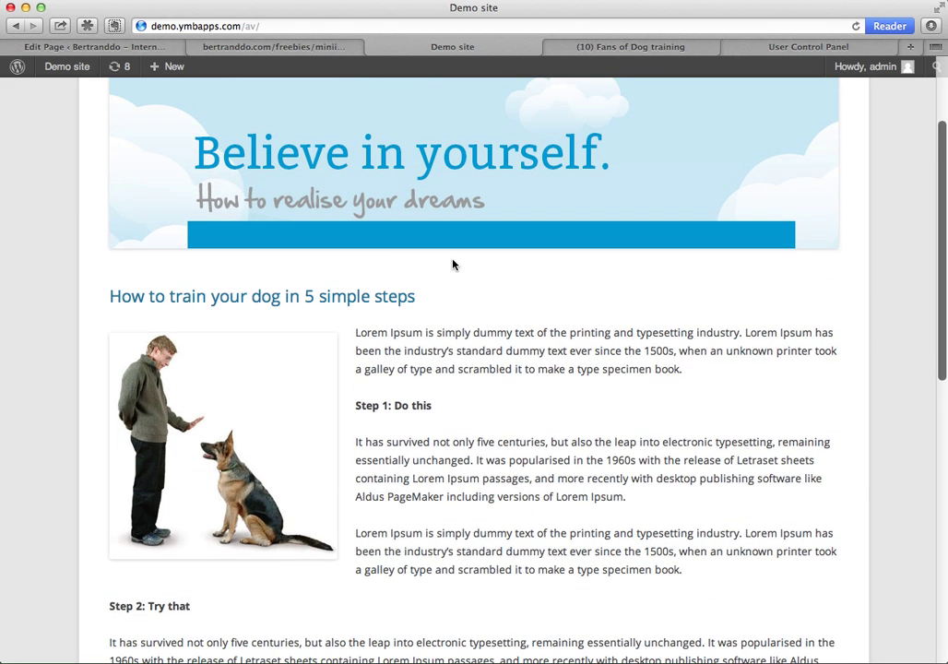
# Retitle the infographic 'How To Lose Weight In 5 Simple Steps' and change the subtitle's 'something?' to 'losing weight?'
pyautogui.click(314, 47)
pyautogui.scroll(-8, 479, 386)
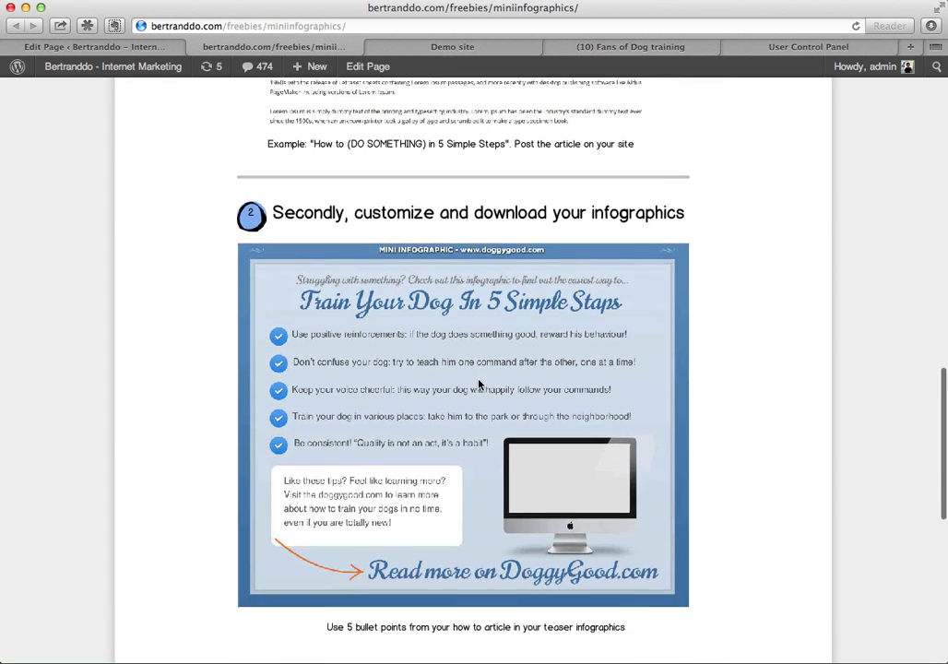
pyautogui.scroll(-2, 479, 385)
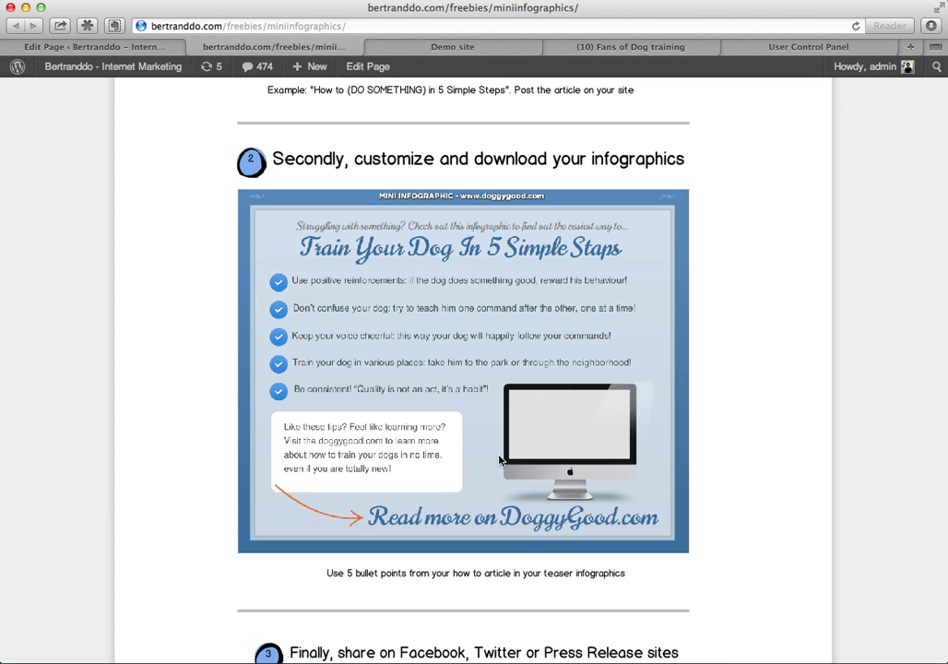
pyautogui.scroll(15, 499, 460)
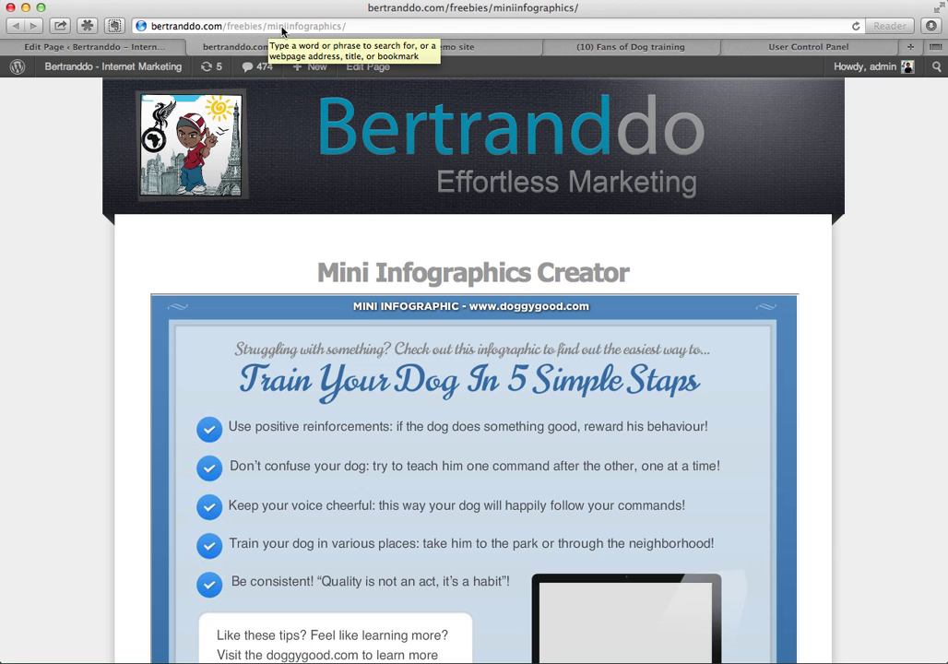
pyautogui.scroll(-5, 381, 343)
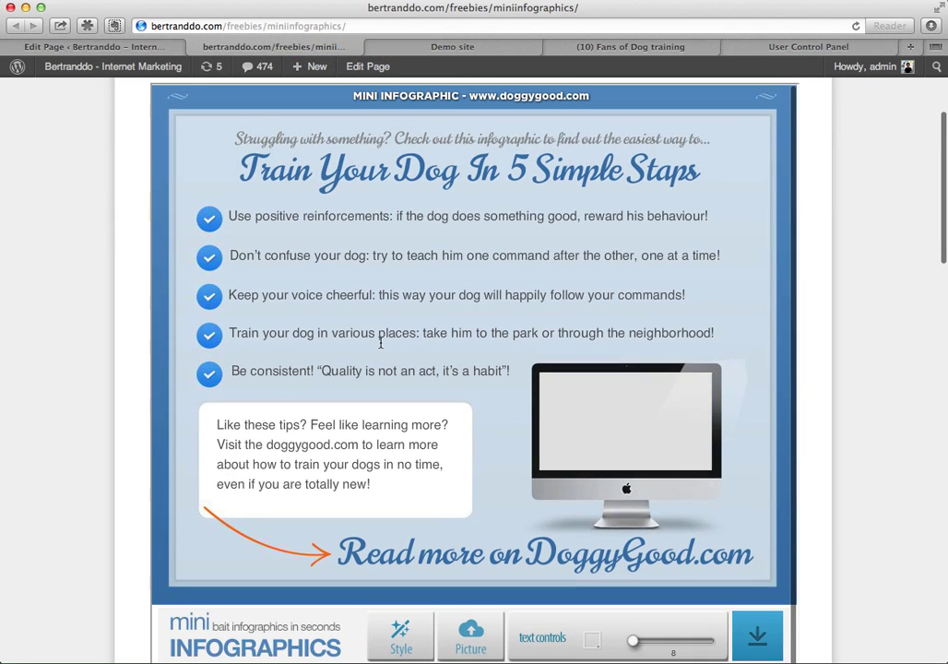
pyautogui.tripleClick(370, 179)
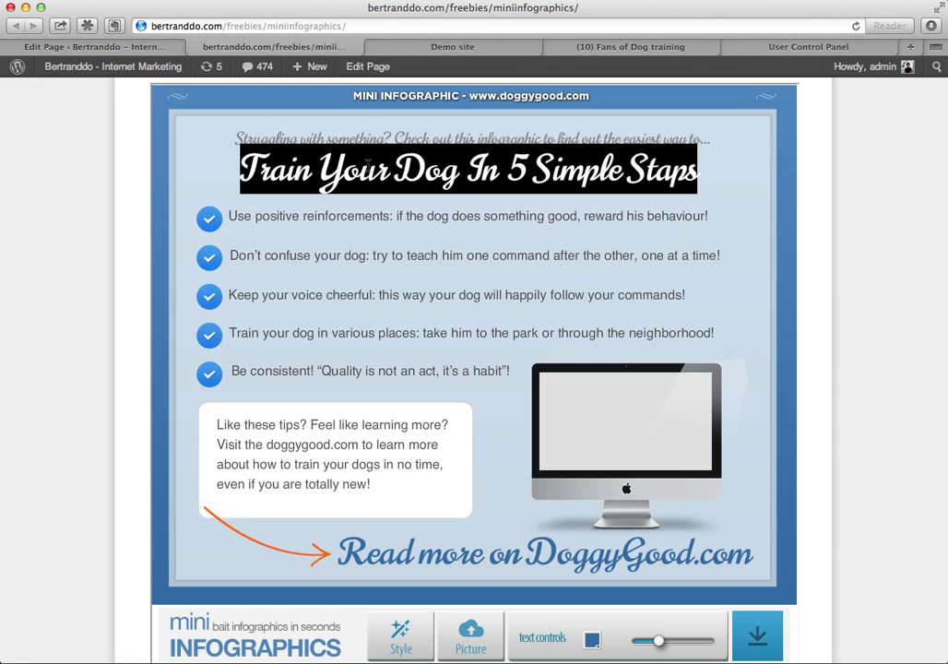
pyautogui.write('How T')
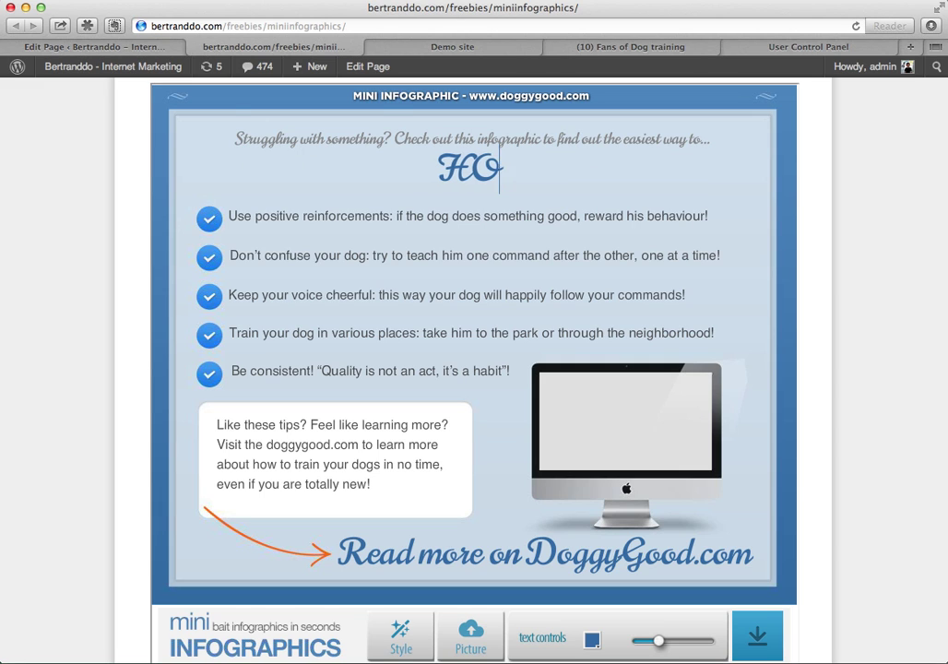
pyautogui.write('o Lose')
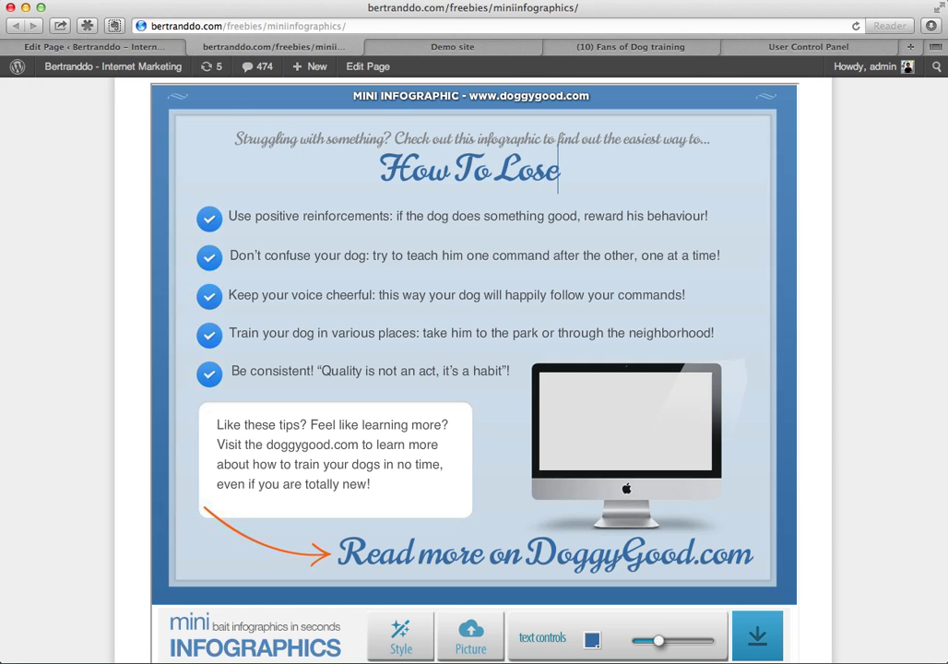
pyautogui.write(' Weight In')
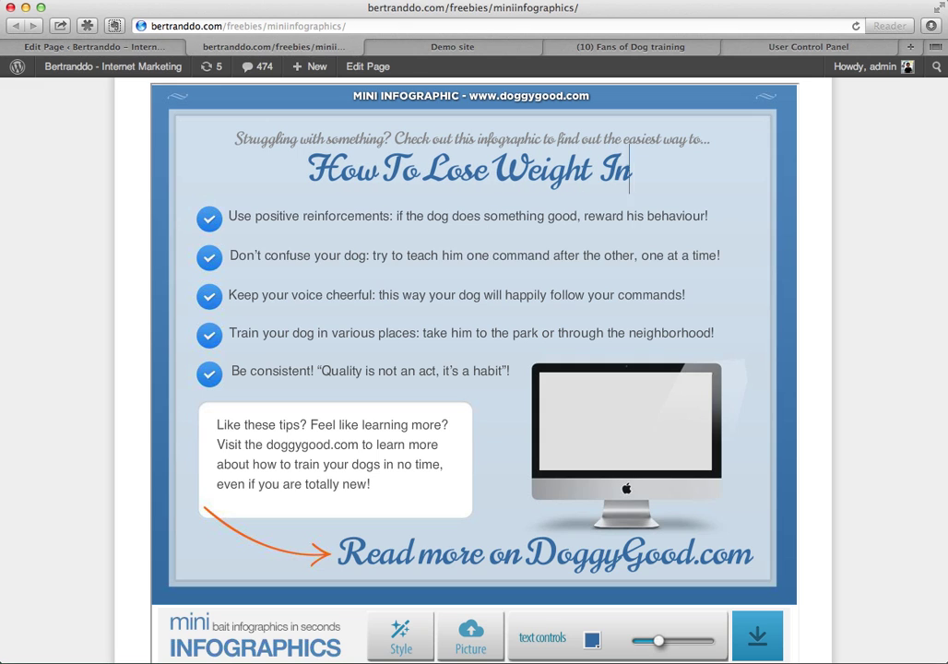
pyautogui.write(' 5')
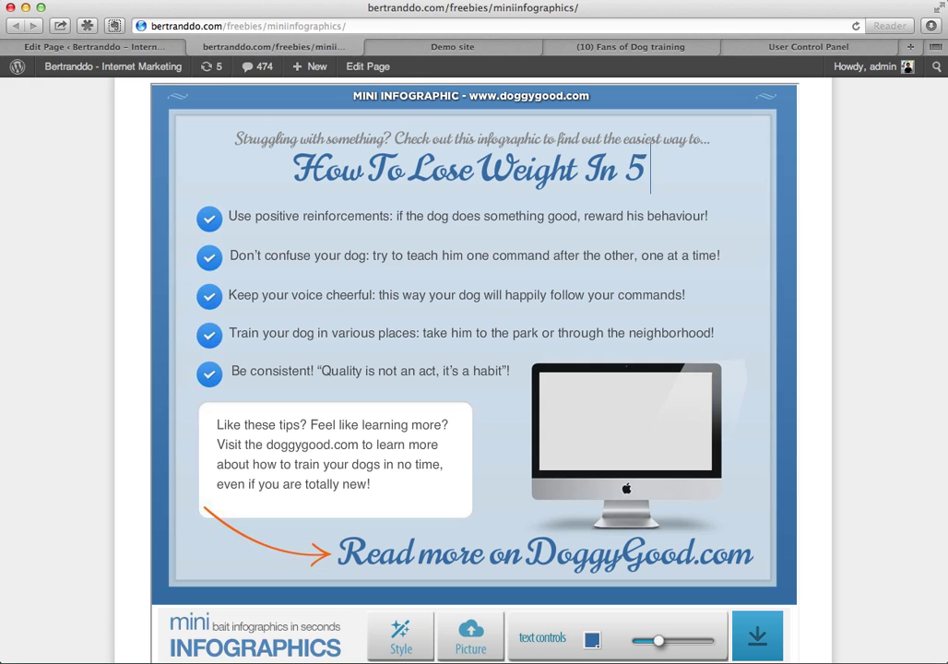
pyautogui.write(' Simple Steps')
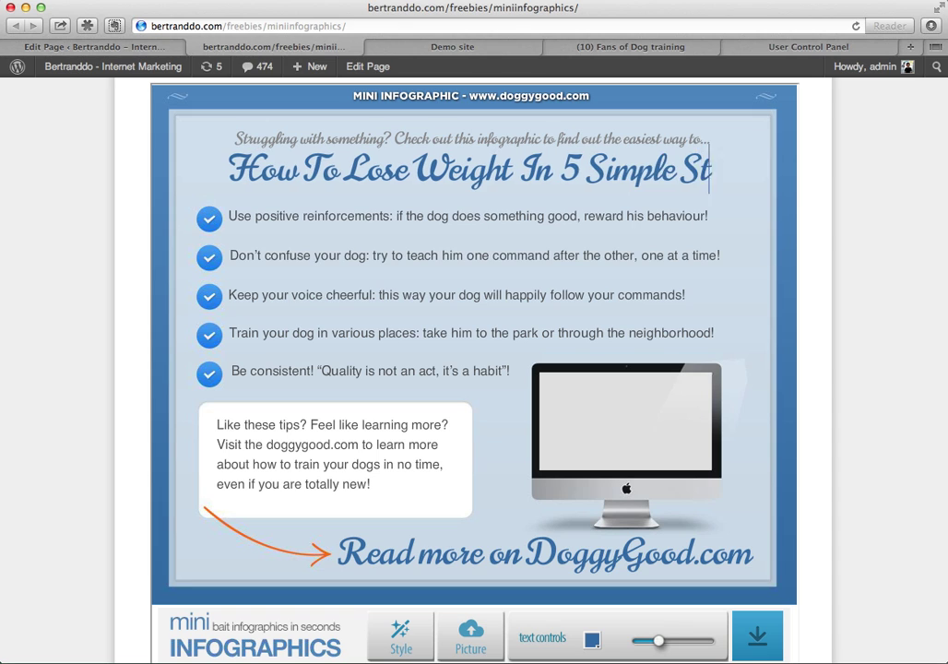
pyautogui.doubleClick(360, 141)
pyautogui.write('losing weigh')
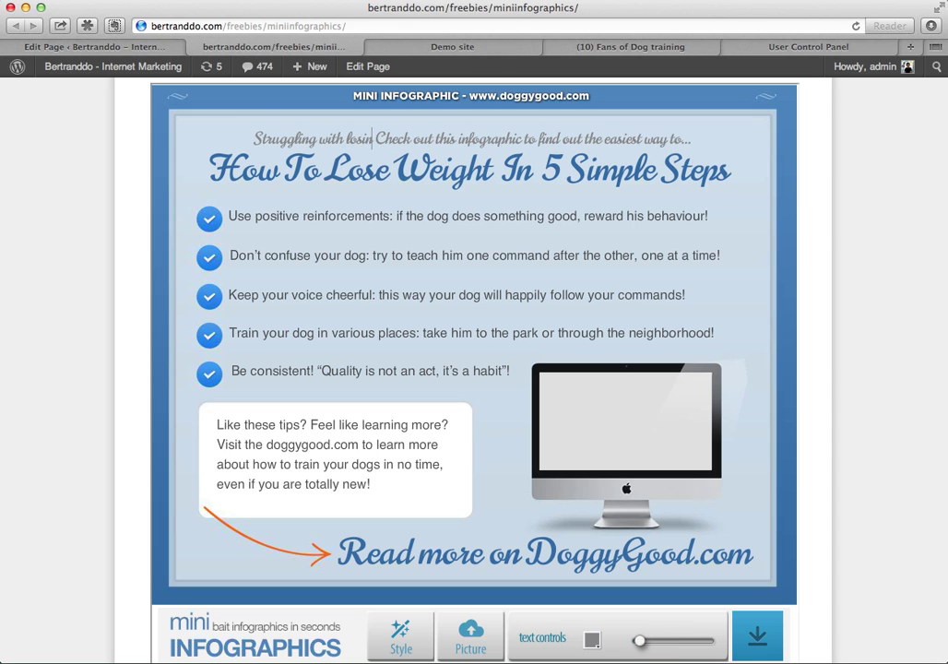
pyautogui.write('t')
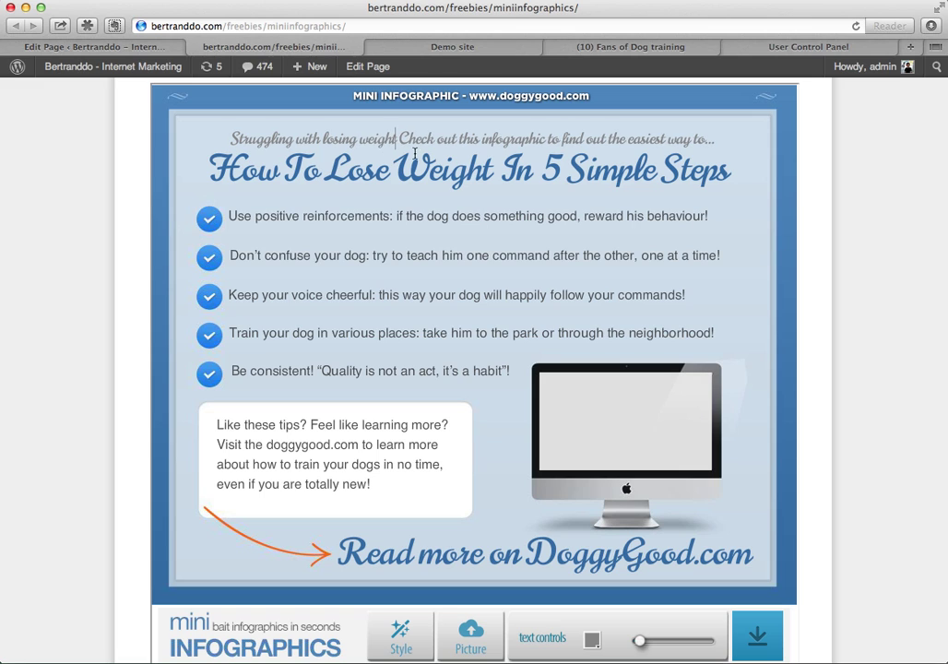
pyautogui.write('?')
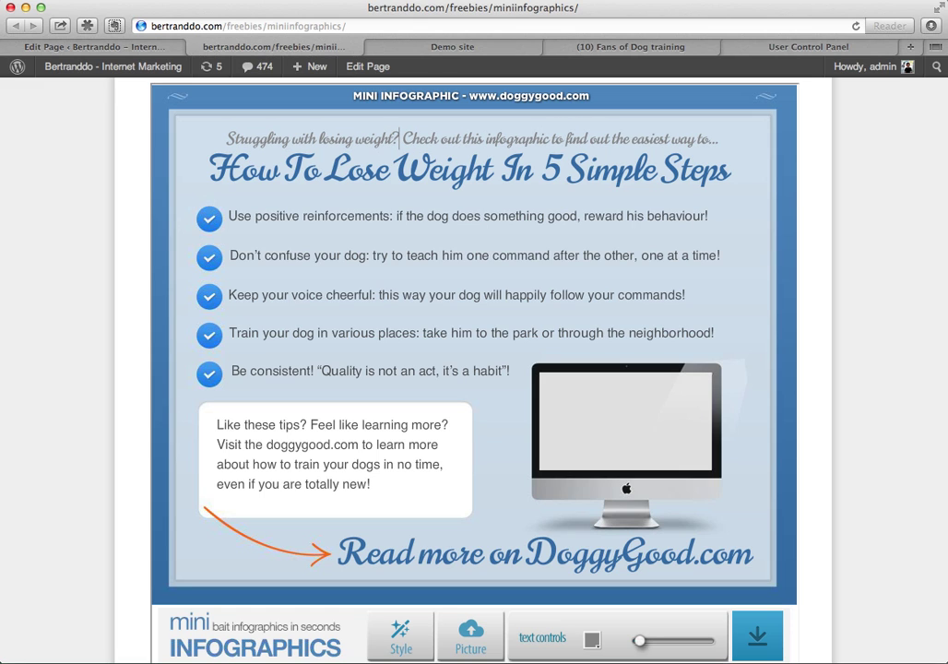
# Rewrite the first tip as 'Eat some apples, run every day', then select text in the next tips
pyautogui.tripleClick(235, 218)
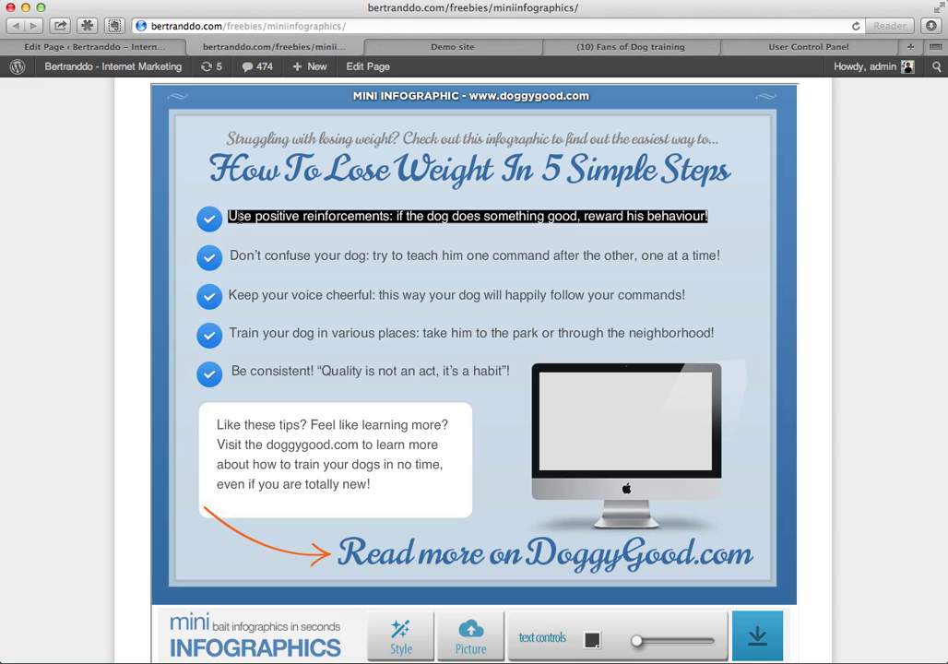
pyautogui.write('Eat')
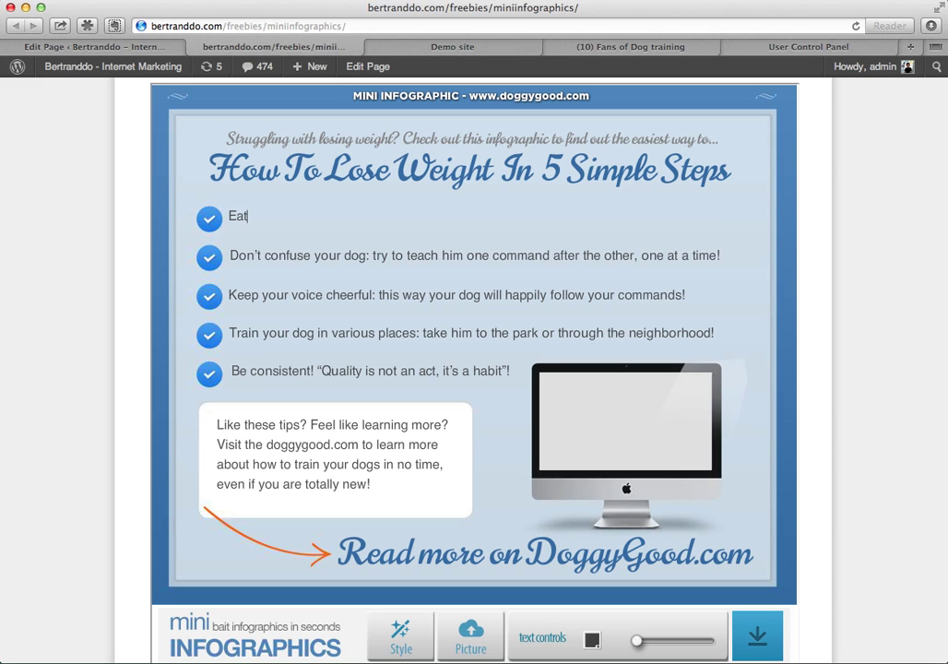
pyautogui.write(' some apples, run every day')
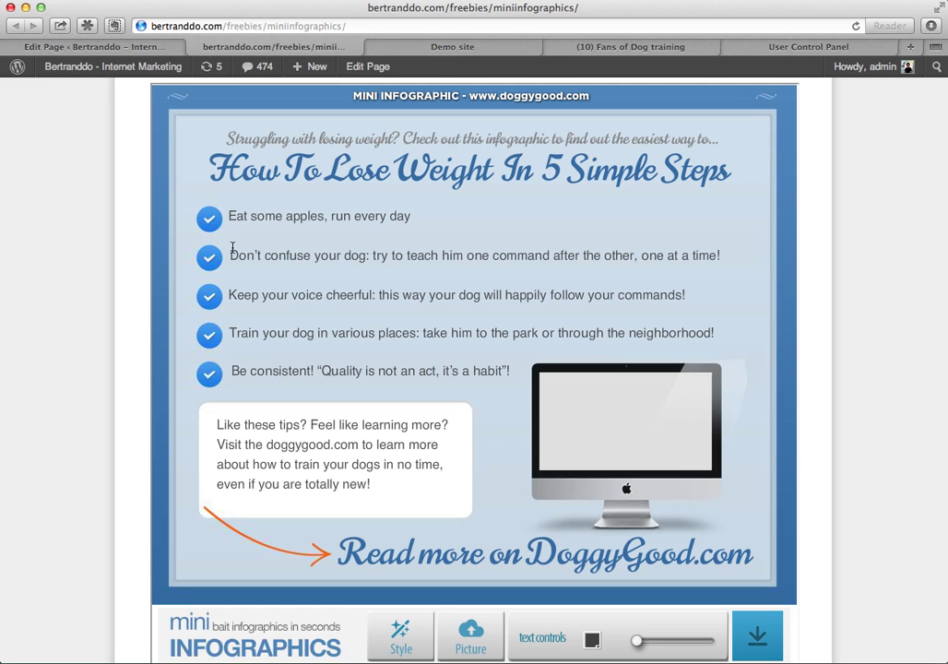
pyautogui.tripleClick(271, 261)
pyautogui.doubleClick(275, 295)
pyautogui.click(419, 49)
pyautogui.scroll(-3, 394, 310)
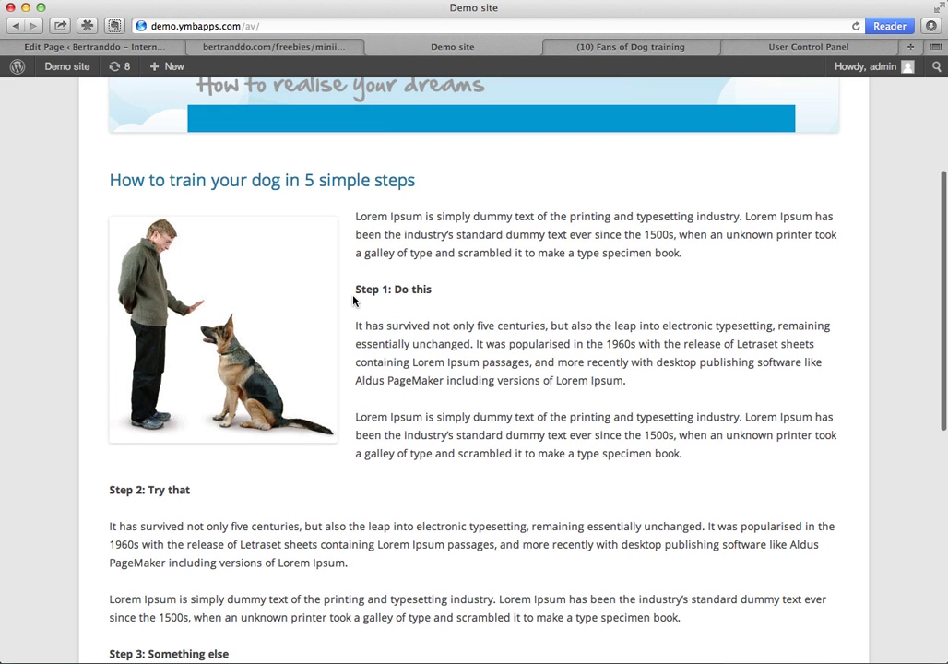
pyautogui.moveTo(356, 289); pyautogui.dragTo(446, 291)
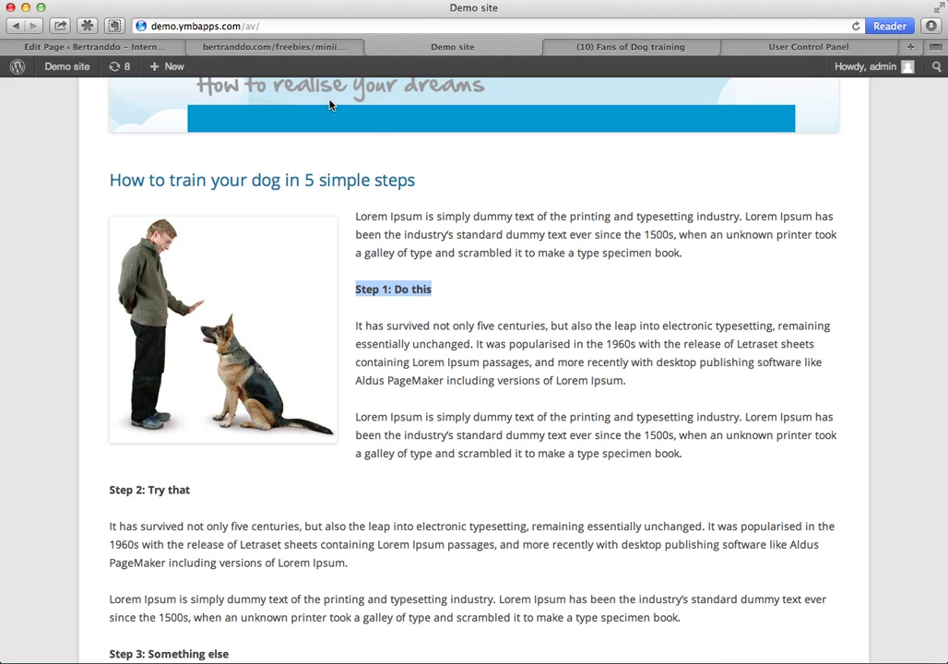
pyautogui.click(254, 46)
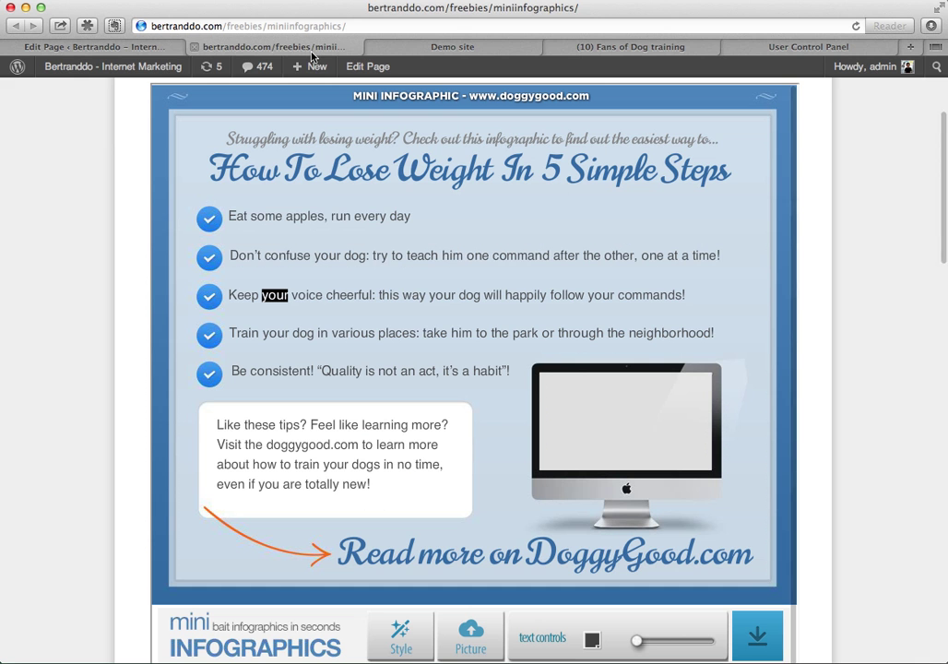
# Replace the first tip with 'Run everyday', redoing the mistyped attempt
pyautogui.tripleClick(281, 216)
pyautogui.write('Fun eve')
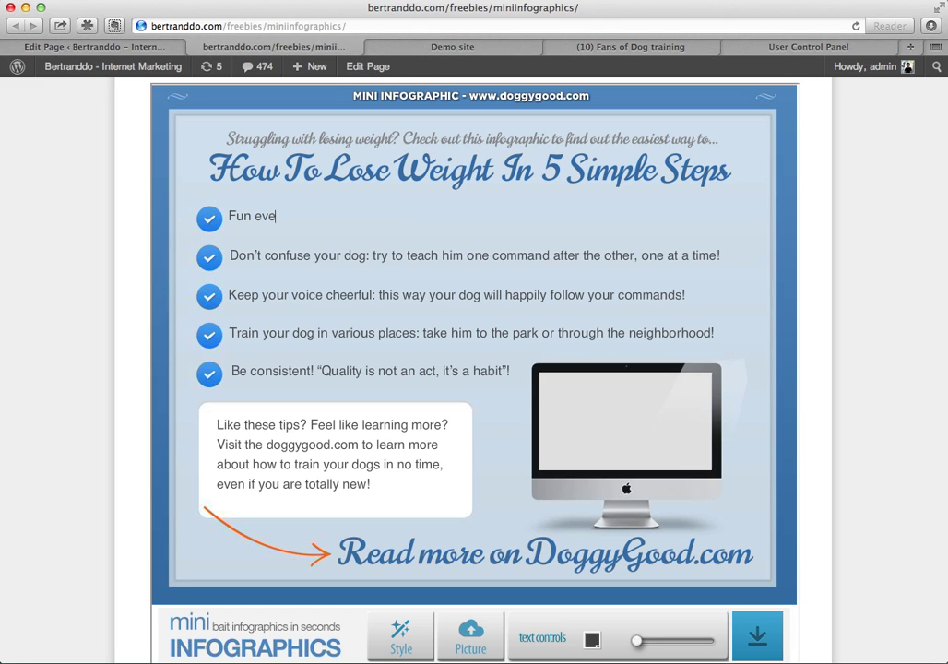
pyautogui.press('super+a')
pyautogui.write('Run everyday')
# Glance at the dog-training article, then return and begin editing the second tip
pyautogui.click(369, 46)
pyautogui.scroll(-1, 169, 475)
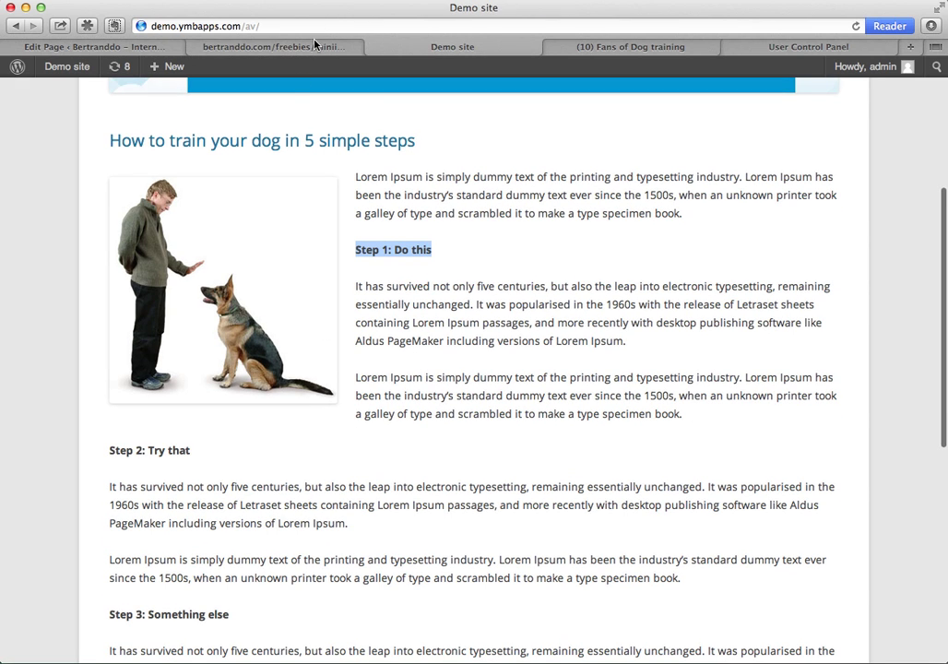
pyautogui.click(315, 43)
pyautogui.click(268, 256)
# Replace the second tip's text with 'Eat vegetables', correcting the 'vegetablees' typo
pyautogui.press('super+a')
pyautogui.write('E')
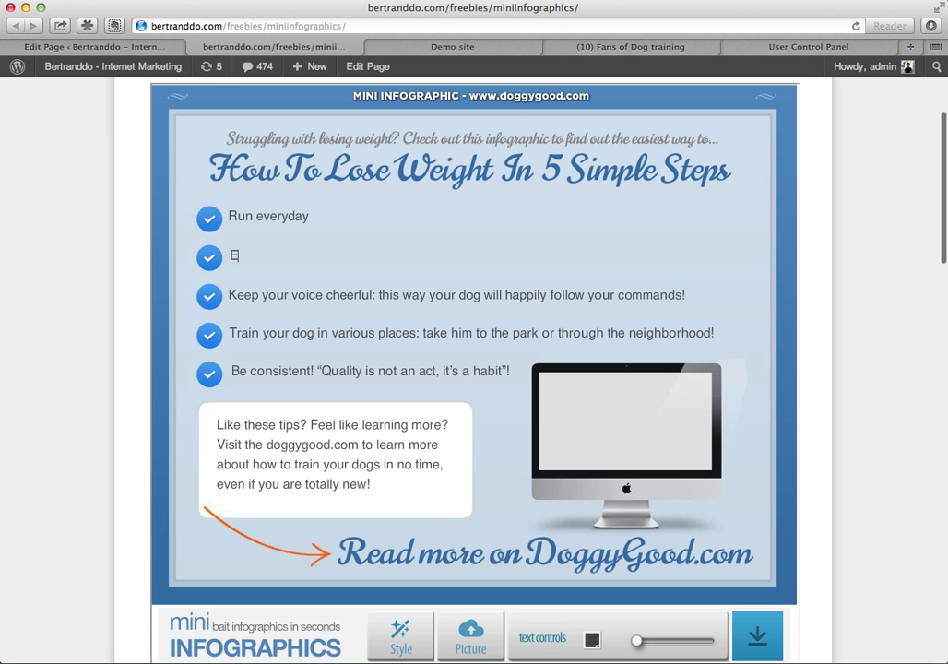
pyautogui.write('at veget')
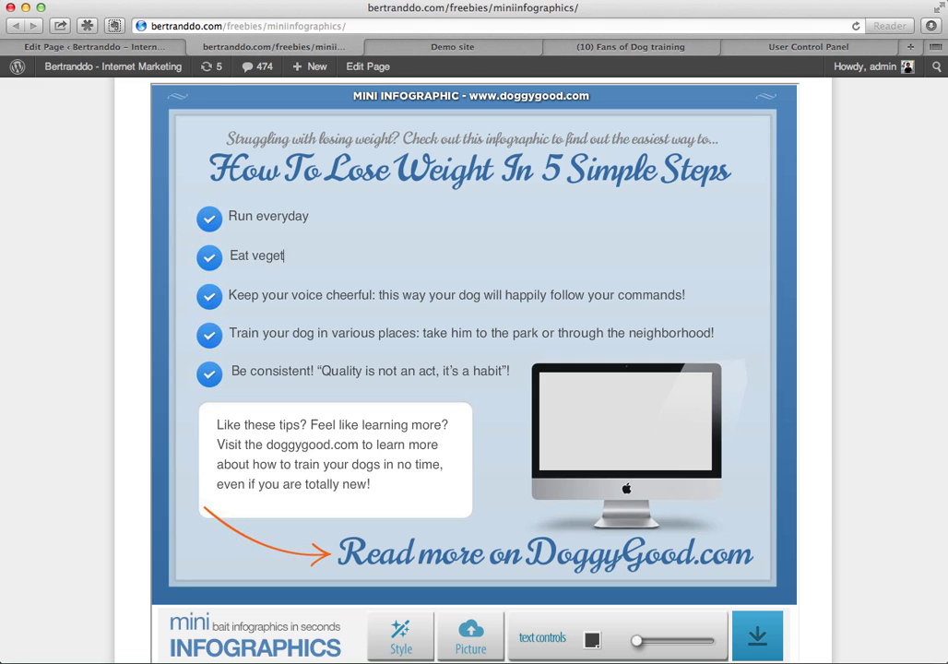
pyautogui.write('ablees')
pyautogui.press('BackSpace')
pyautogui.press('BackSpace')
pyautogui.write('s')
pyautogui.click(506, 97)
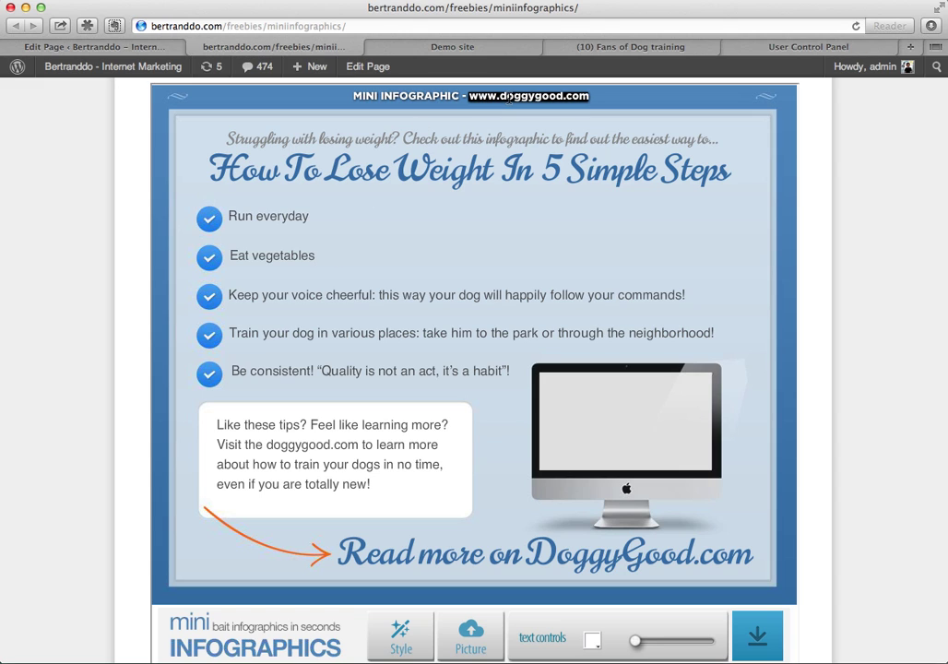
pyautogui.click(515, 95)
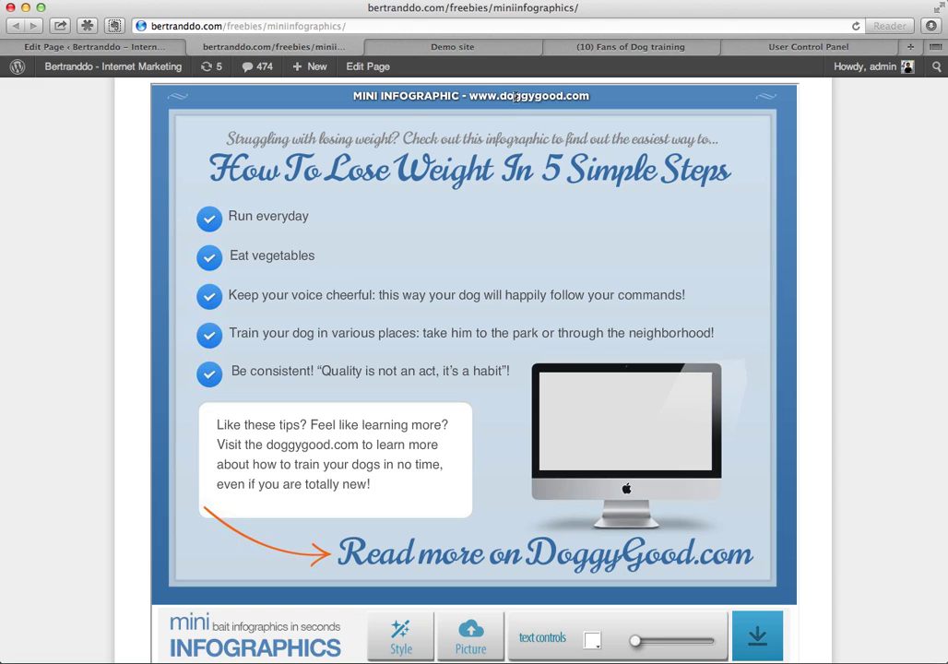
pyautogui.moveTo(501, 96); pyautogui.dragTo(590, 96)
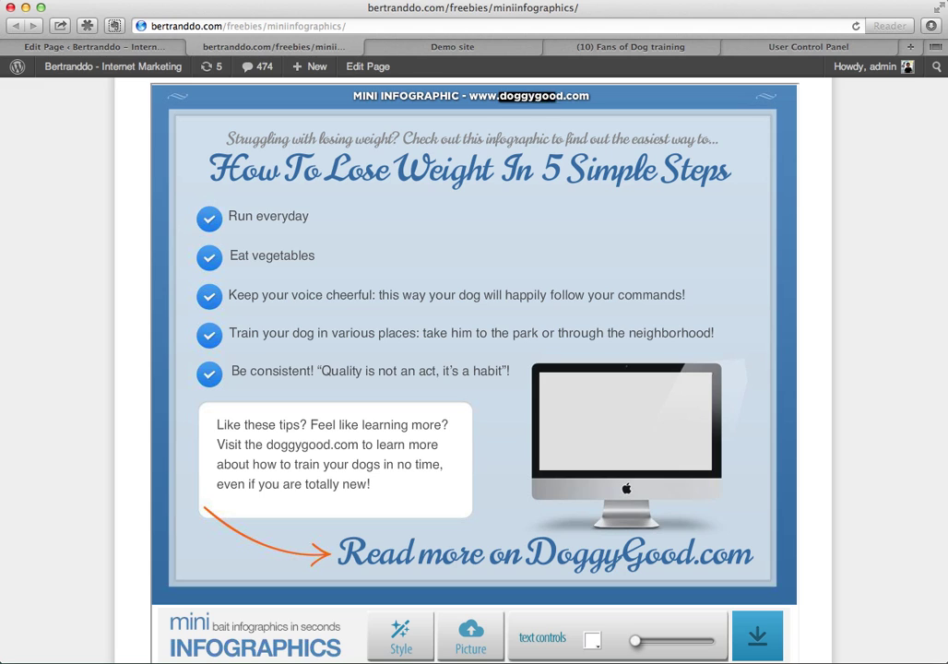
pyautogui.press('BackSpace')
pyautogui.write('ow')
pyautogui.press('BackSpace')
pyautogui.press('BackSpace')
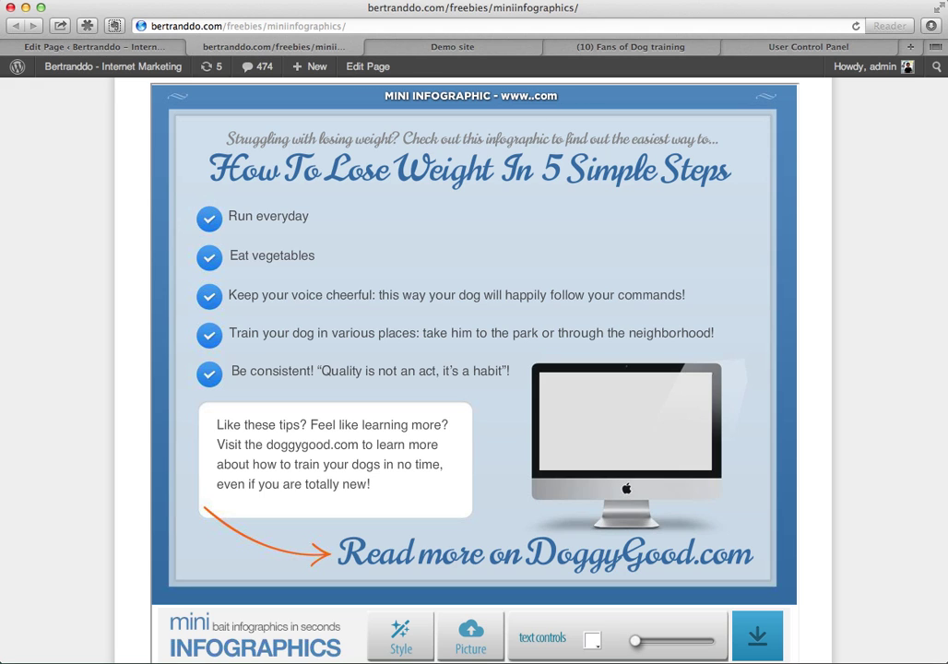
pyautogui.write('mmmmm')
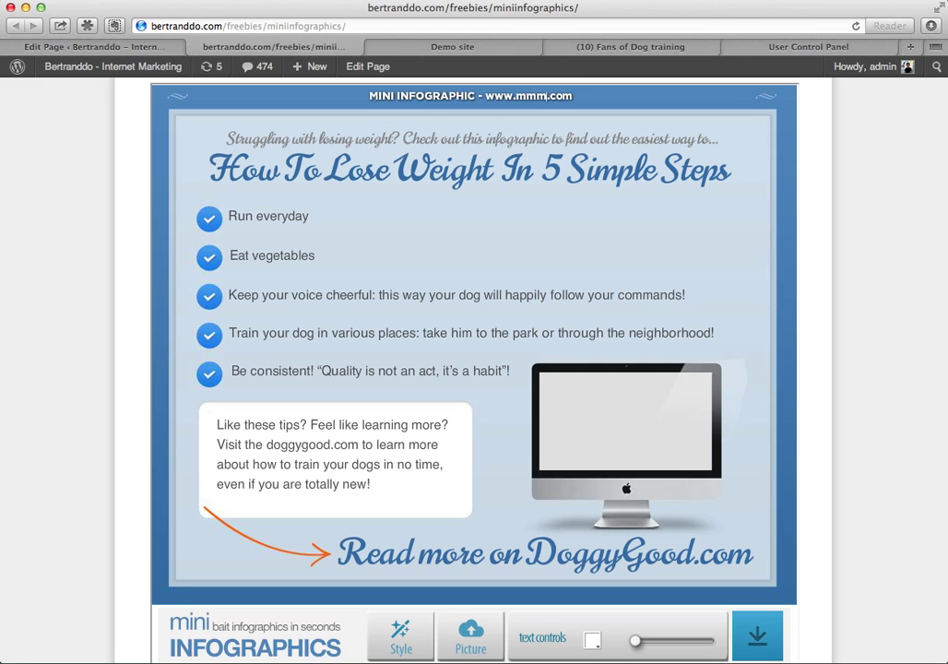
pyautogui.click(447, 333)
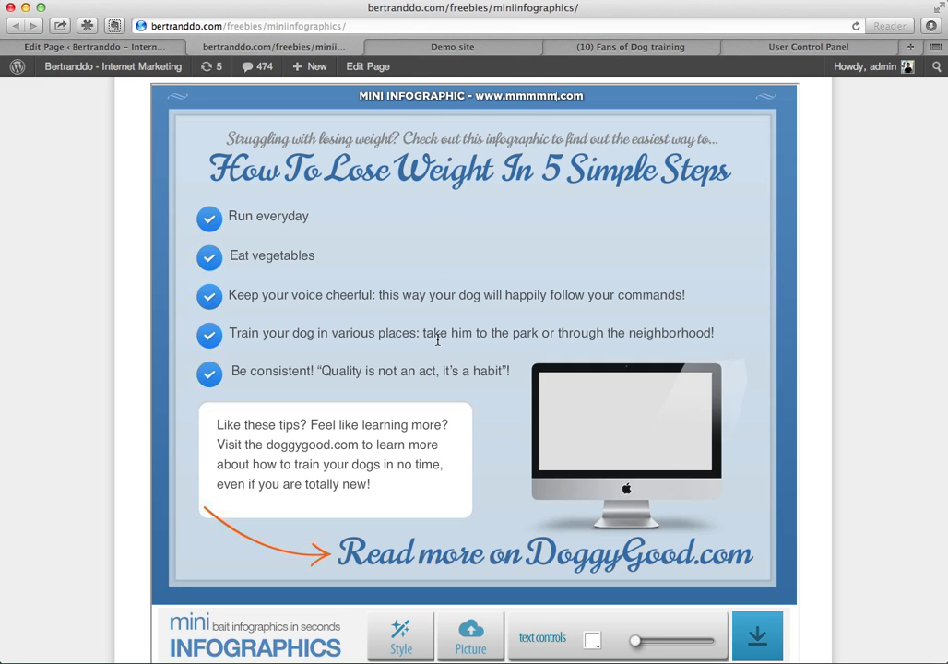
pyautogui.doubleClick(289, 450)
pyautogui.press('BackSpace')
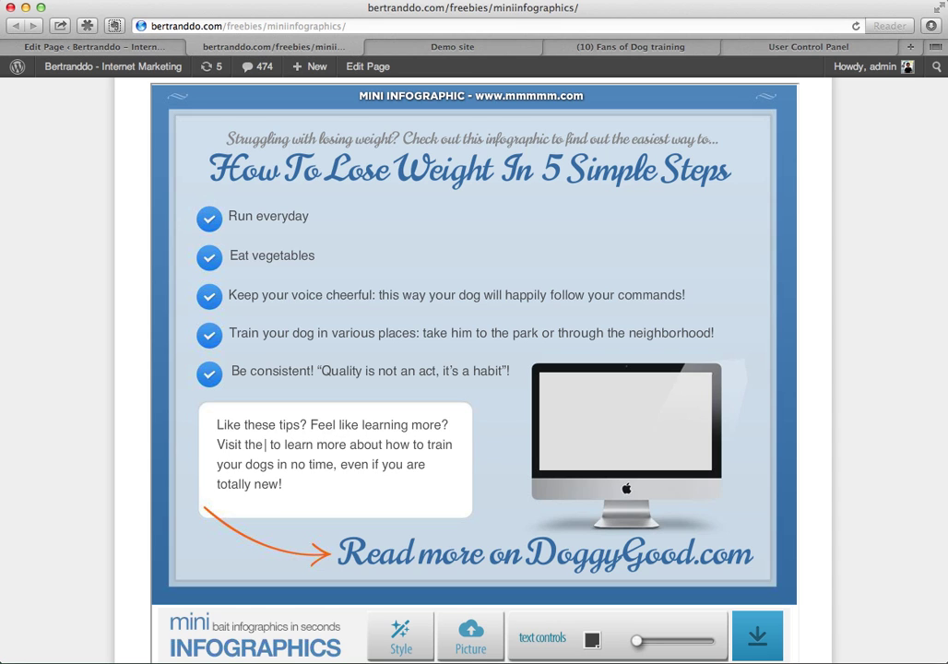
pyautogui.write('www.w')
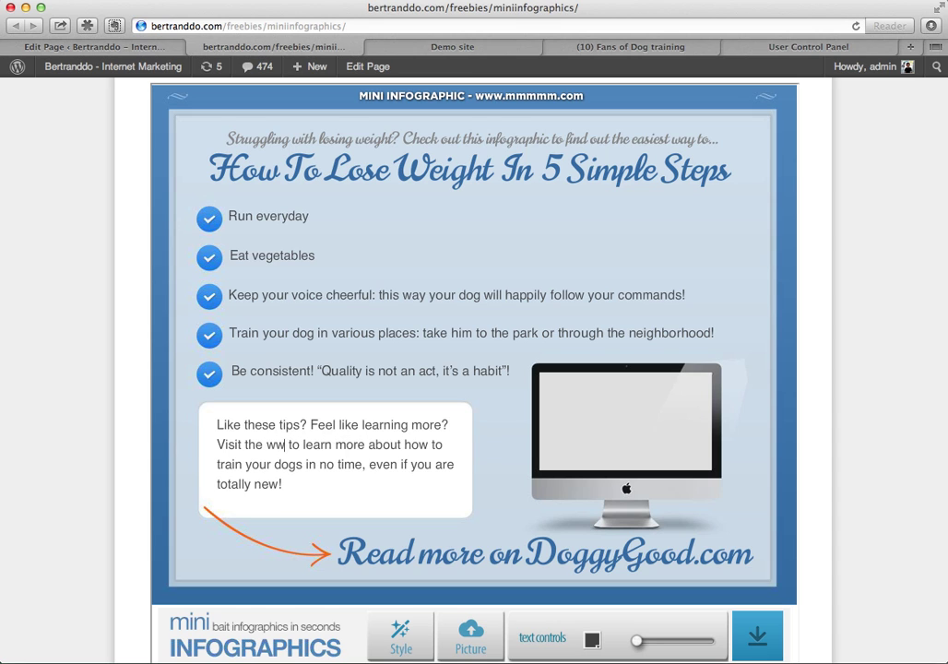
pyautogui.write('ebsite.com')
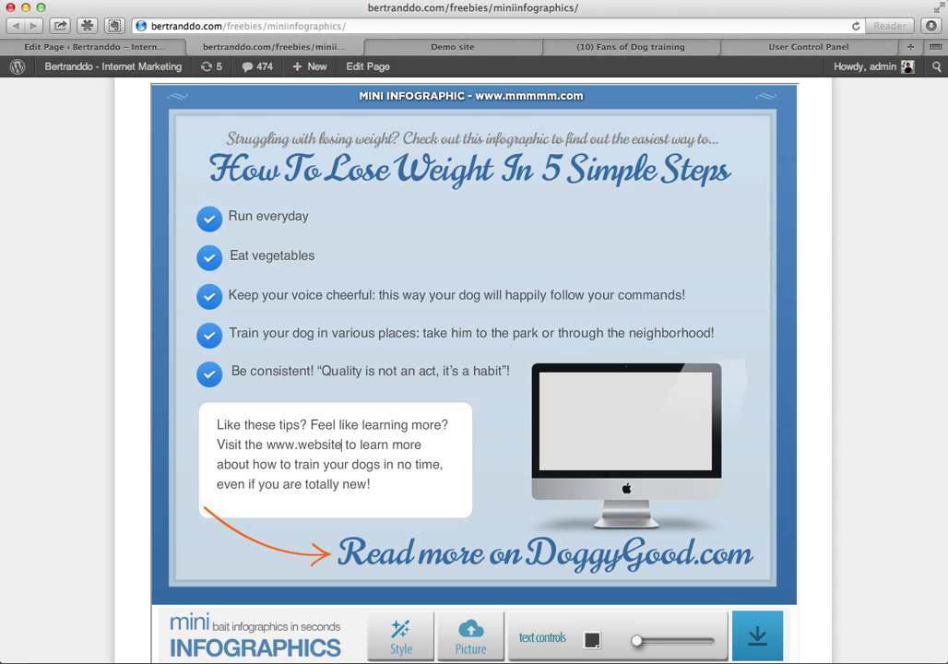
pyautogui.scroll(-3, 458, 527)
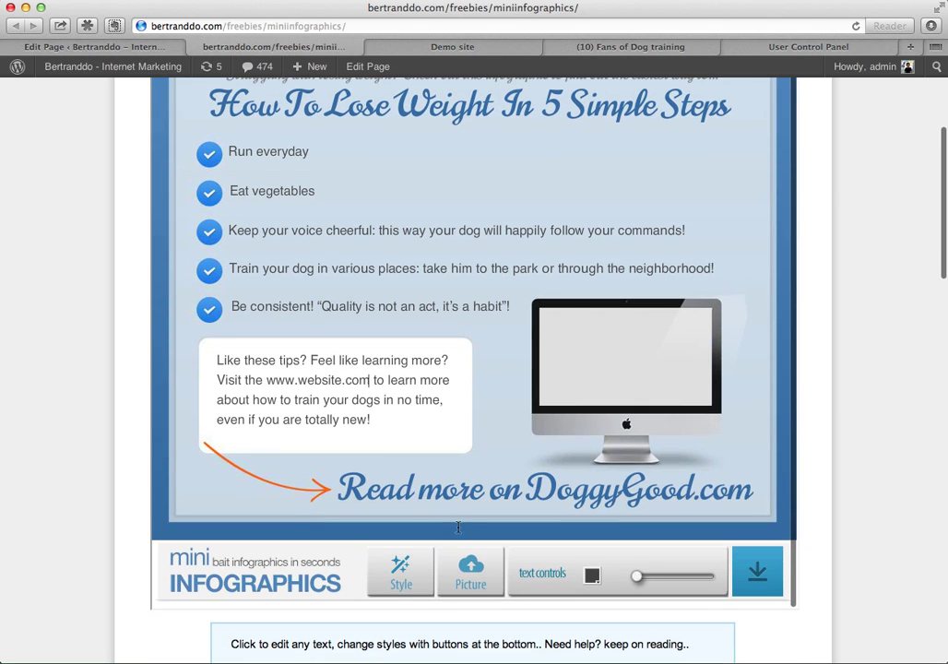
pyautogui.doubleClick(637, 489)
pyautogui.write('website.com')
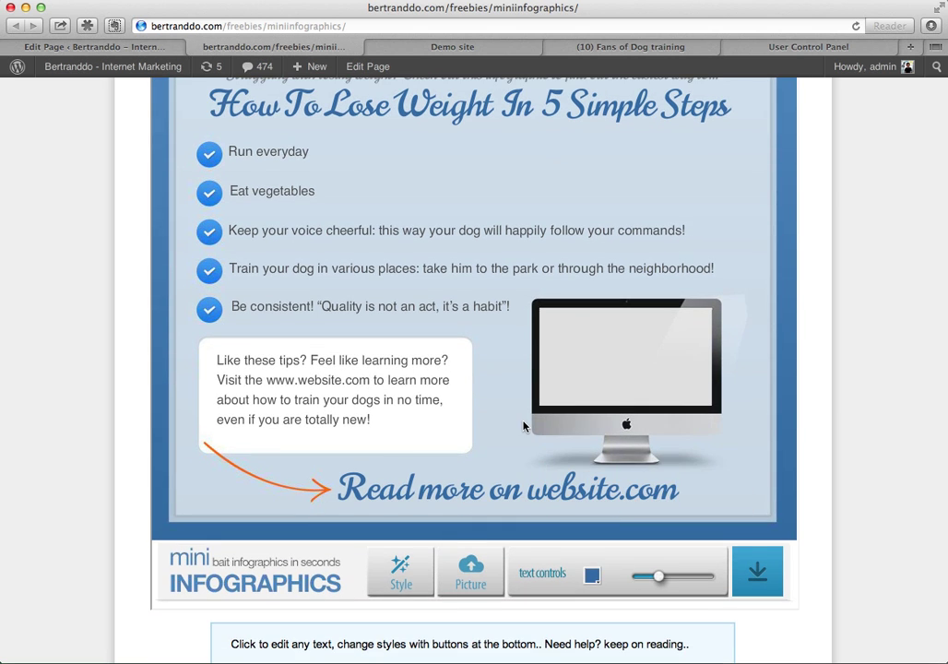
pyautogui.scroll(5, 523, 426)
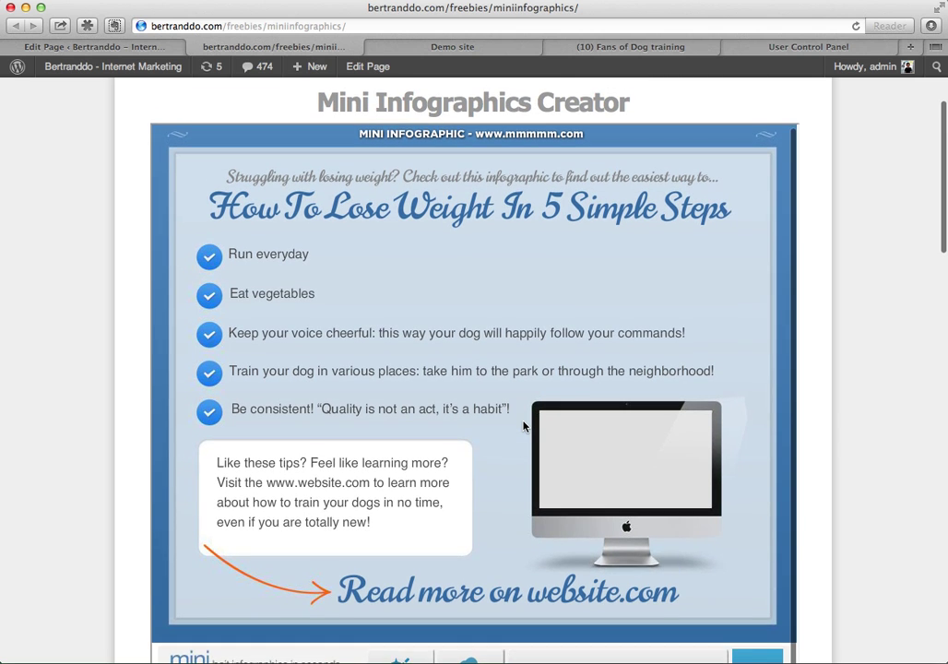
pyautogui.scroll(-2, 523, 426)
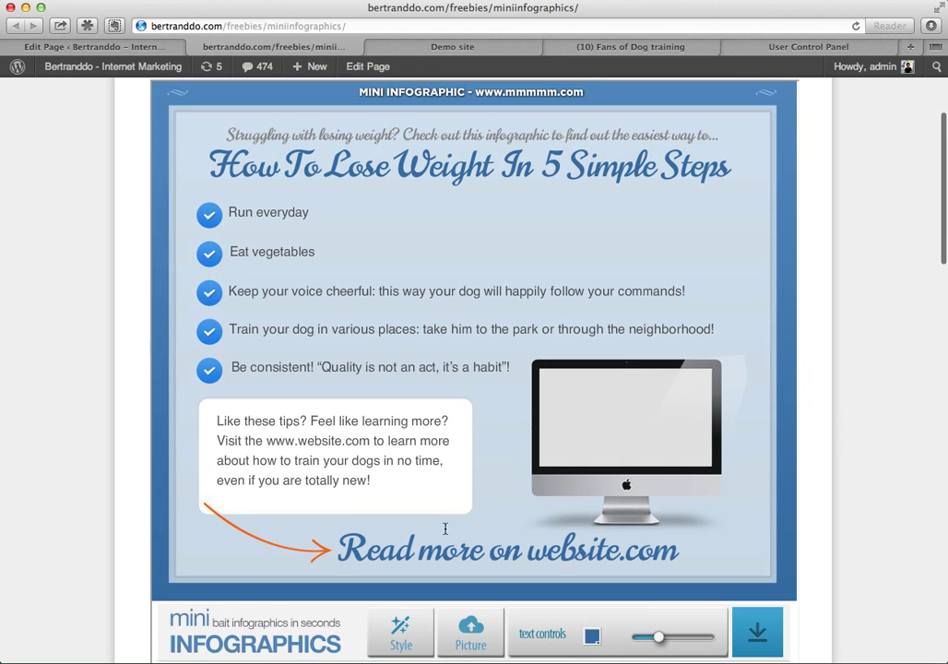
# Cycle the Style colour schemes to orange and start uploading a new picture
pyautogui.click(403, 635)
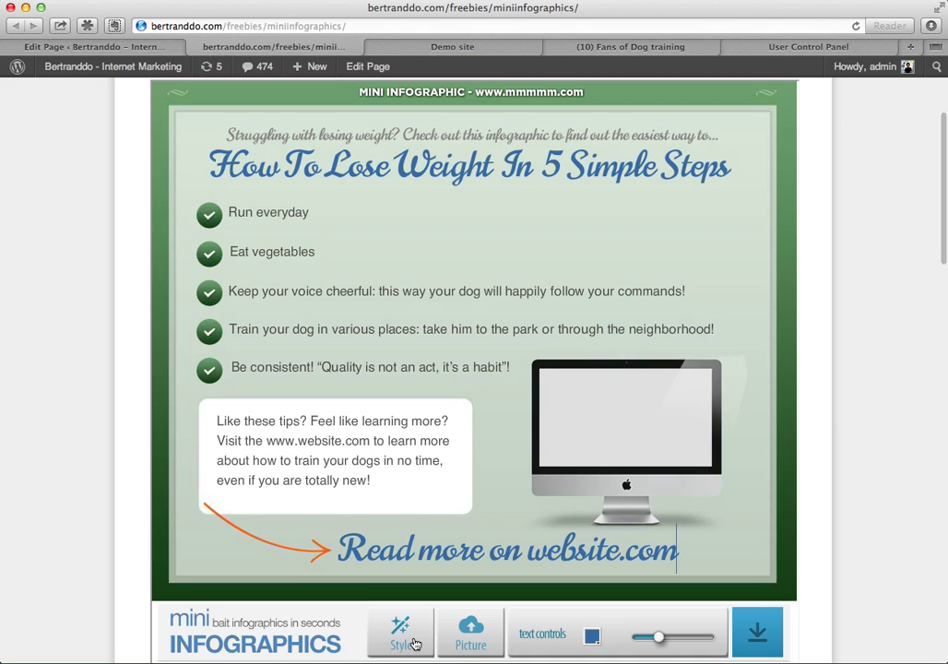
pyautogui.click(403, 635)
pyautogui.click(402, 634)
pyautogui.click(402, 635)
pyautogui.click(402, 635)
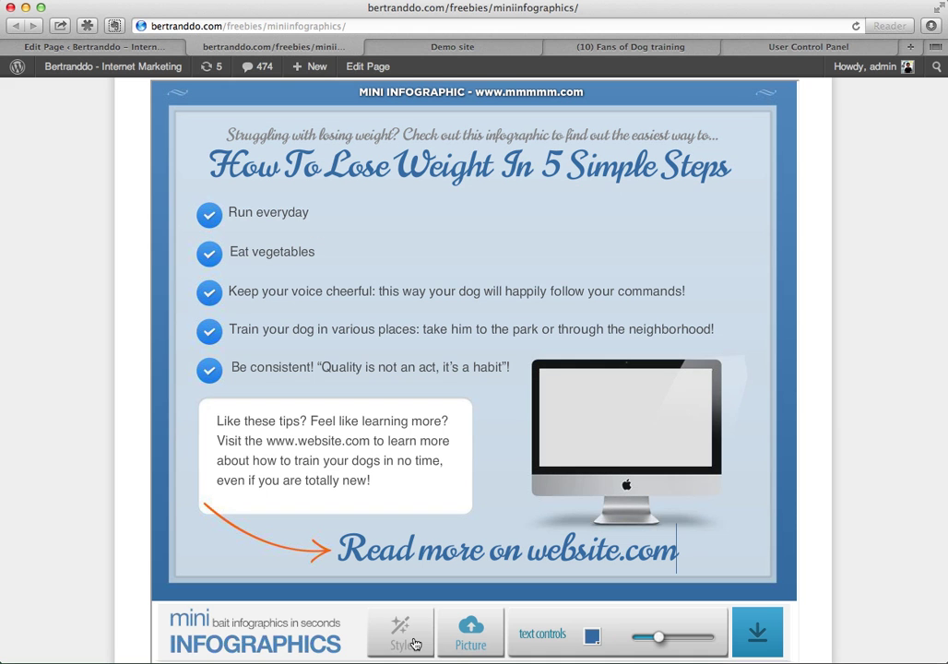
pyautogui.click(413, 642)
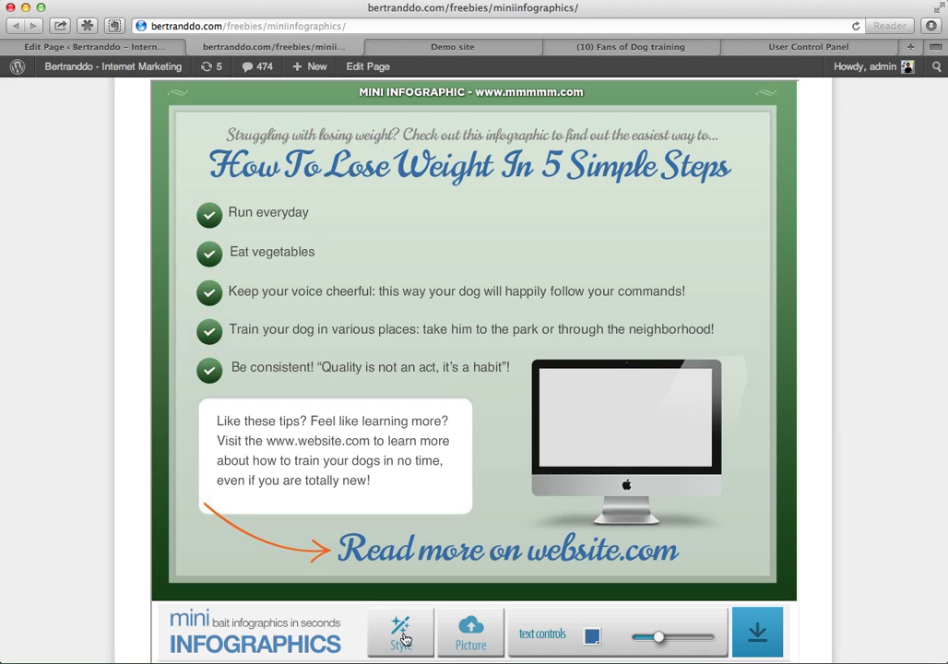
pyautogui.click(404, 637)
pyautogui.click(422, 635)
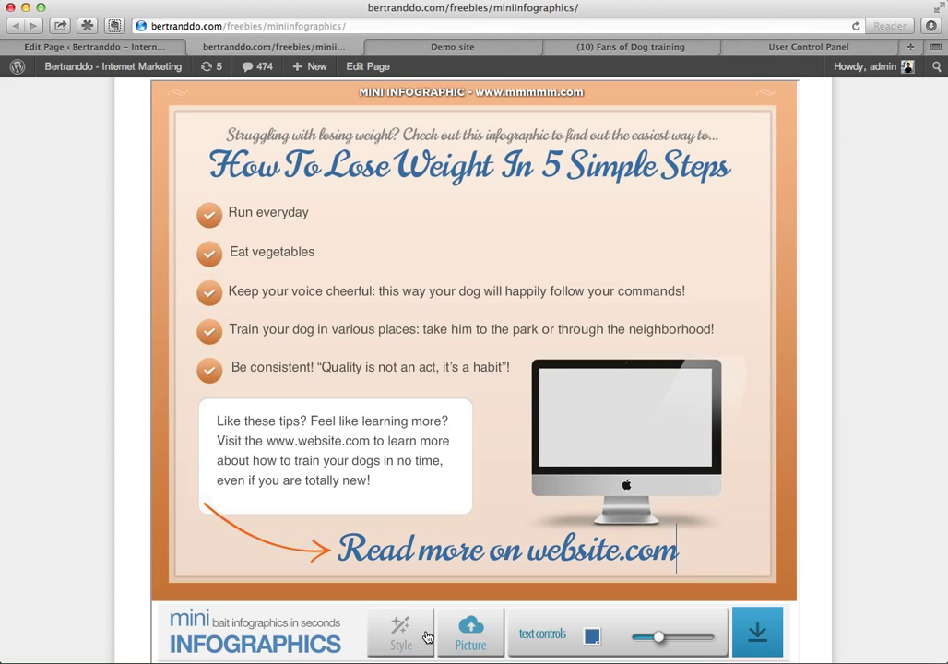
pyautogui.click(476, 638)
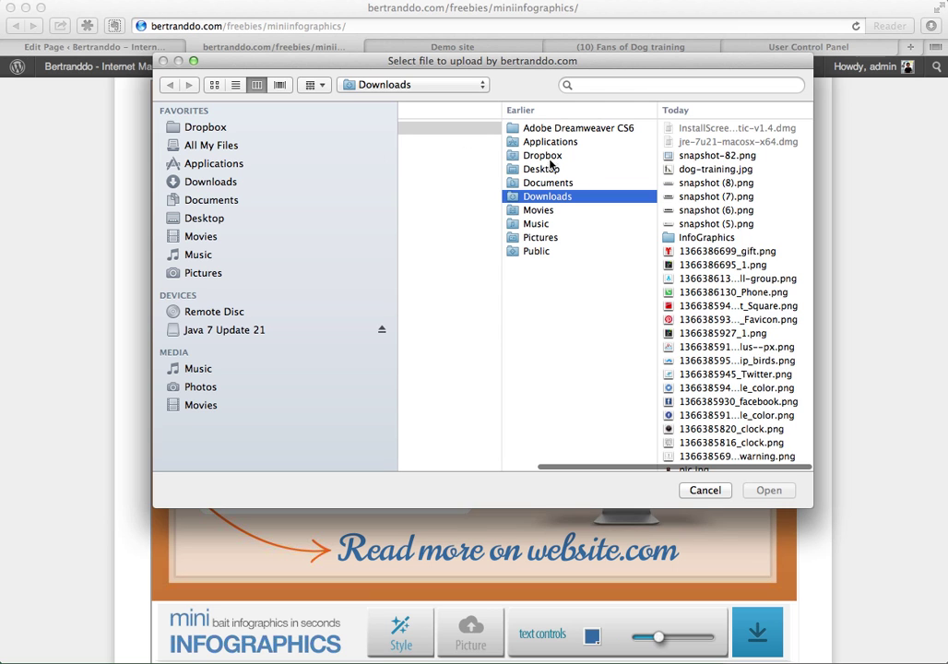
# Insert dog-training.jpg as the monitor picture and switch the colour scheme to blue
pyautogui.click(698, 169)
pyautogui.doubleClick(549, 170)
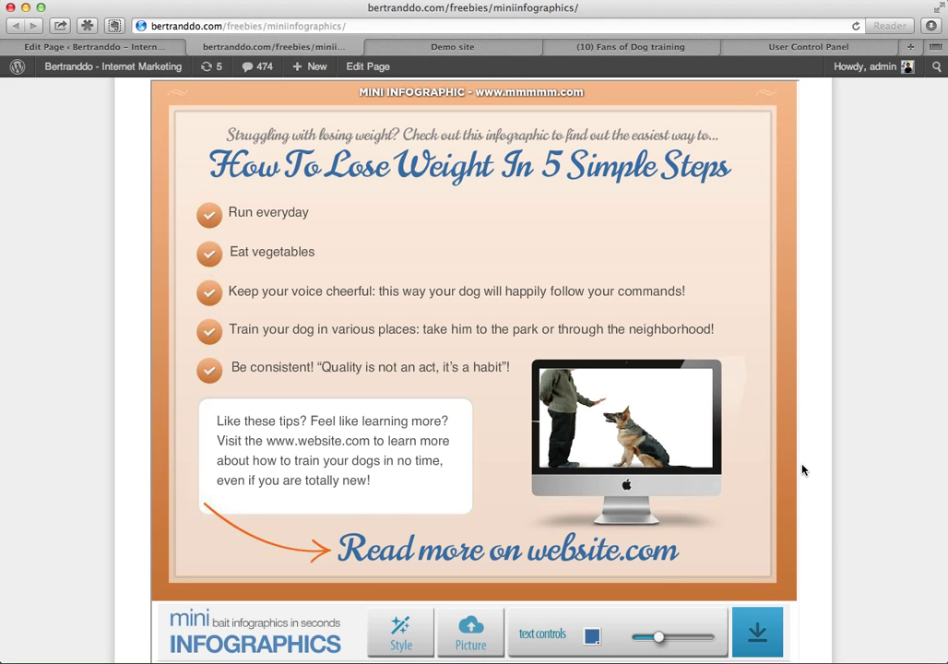
pyautogui.scroll(2, 801, 470)
pyautogui.scroll(-2, 801, 469)
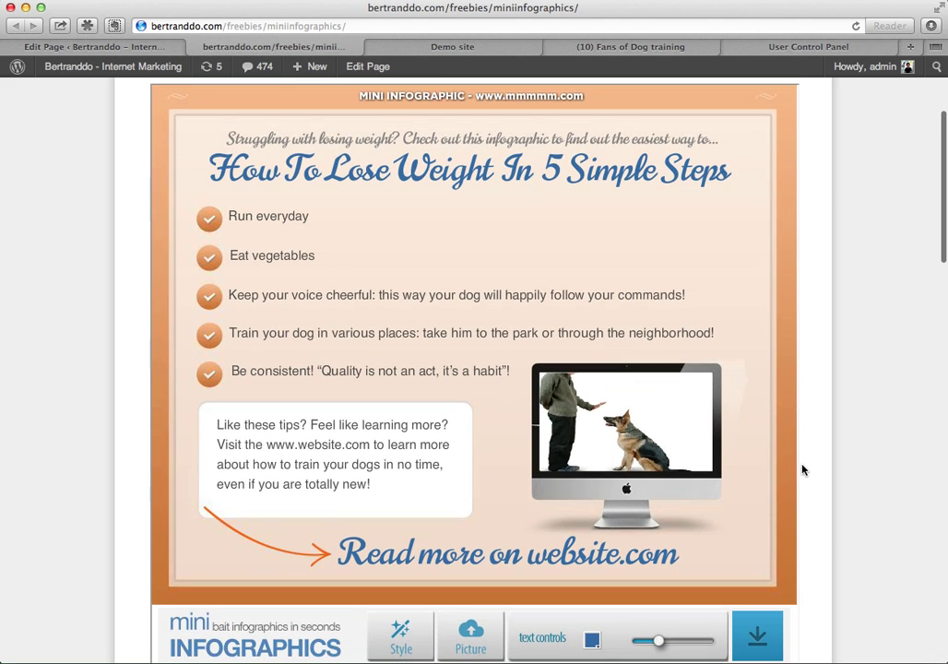
pyautogui.click(401, 635)
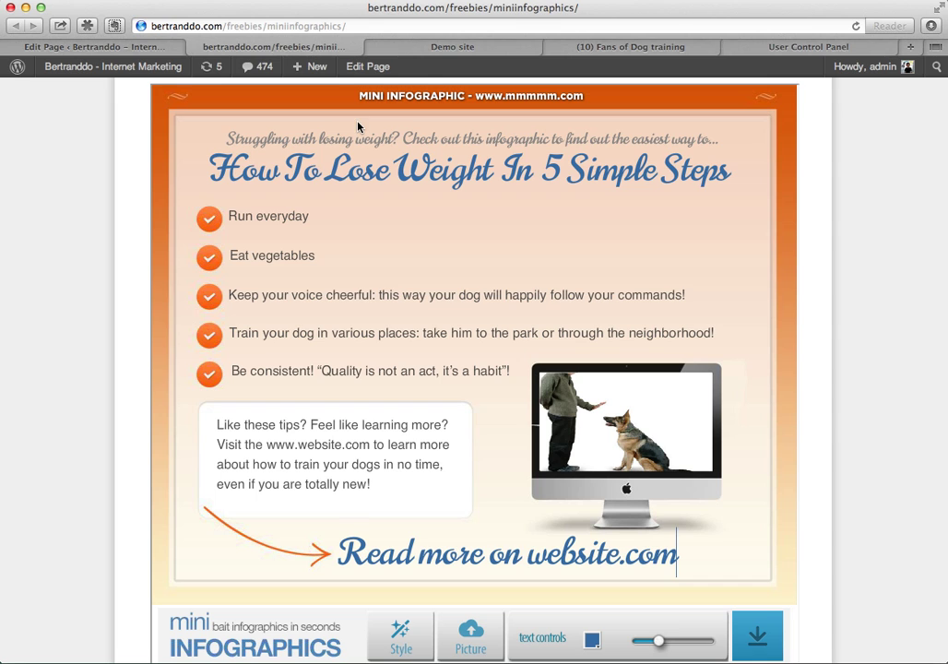
pyautogui.click(400, 637)
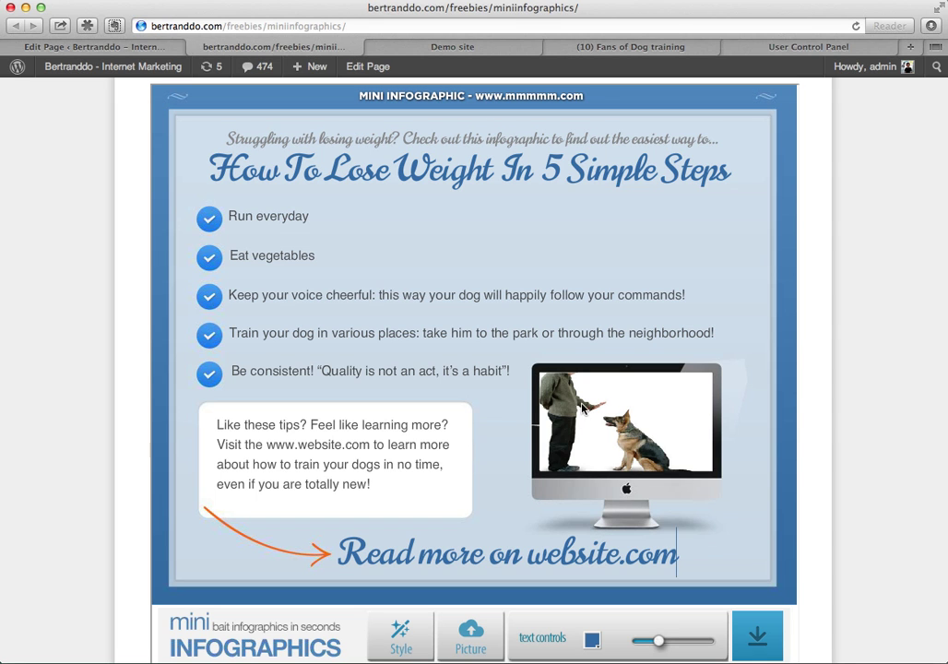
# Change the title to 'How To Train Your Dog In 5 Steps', fixing the 'Doe' typo
pyautogui.doubleClick(363, 167)
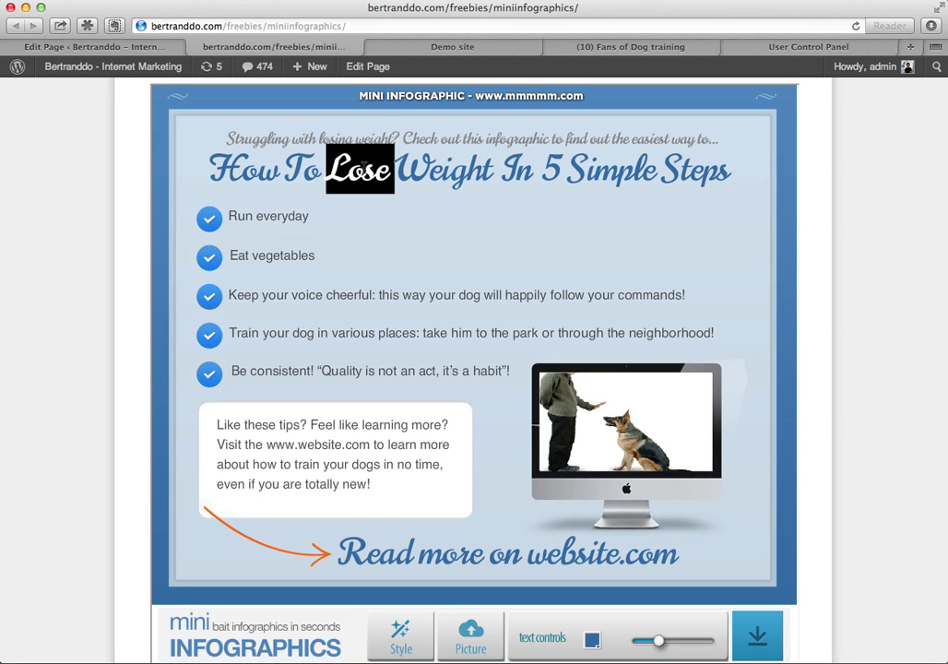
pyautogui.keyDown('shift'); pyautogui.click(764, 159); pyautogui.keyUp('shift')
pyautogui.write('Train')
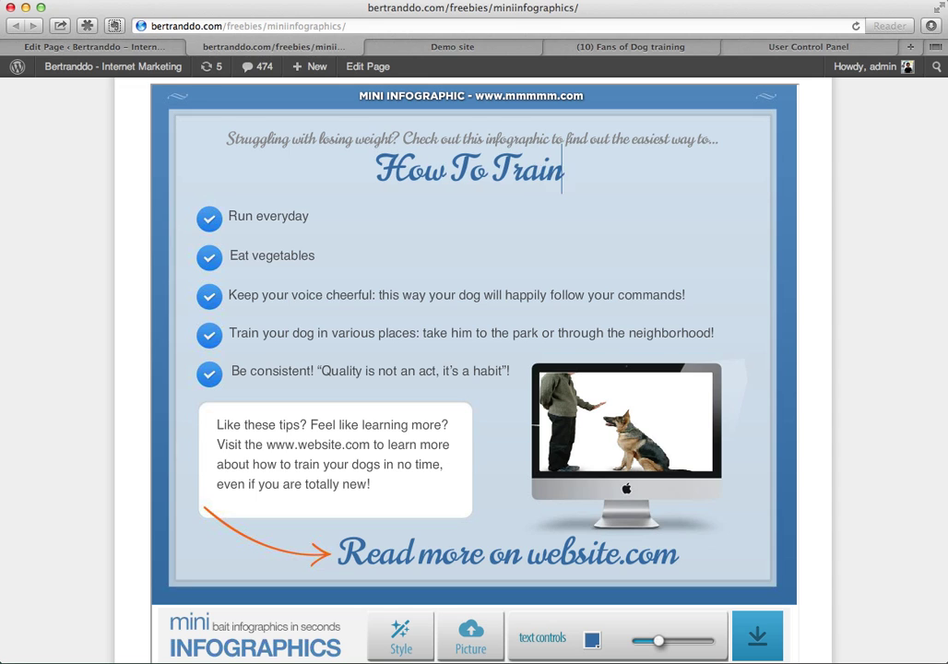
pyautogui.write(' Your Doe')
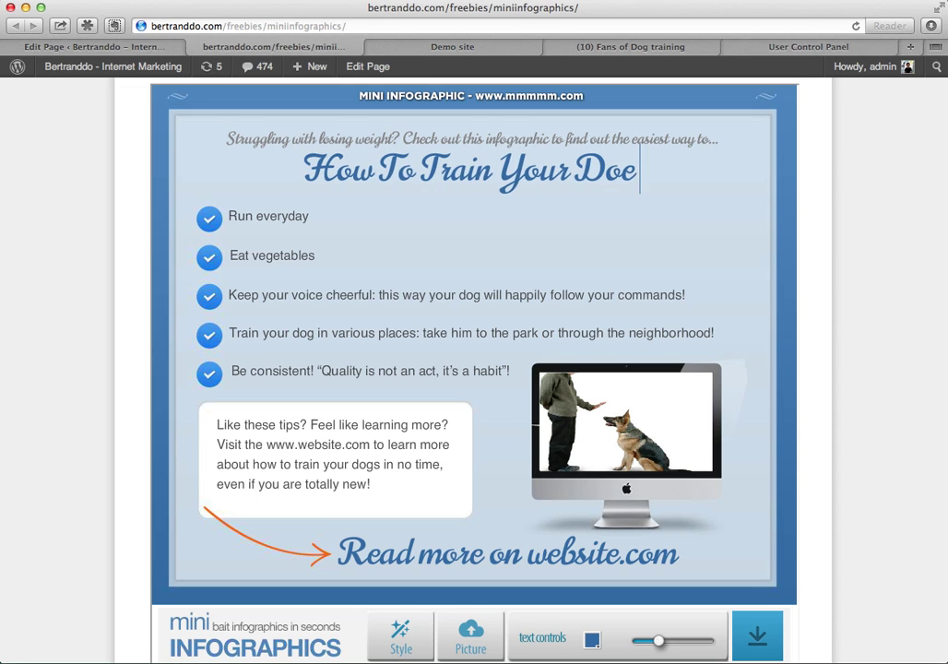
pyautogui.press('BackSpace')
pyautogui.write('g In 5')
pyautogui.write('Steps')
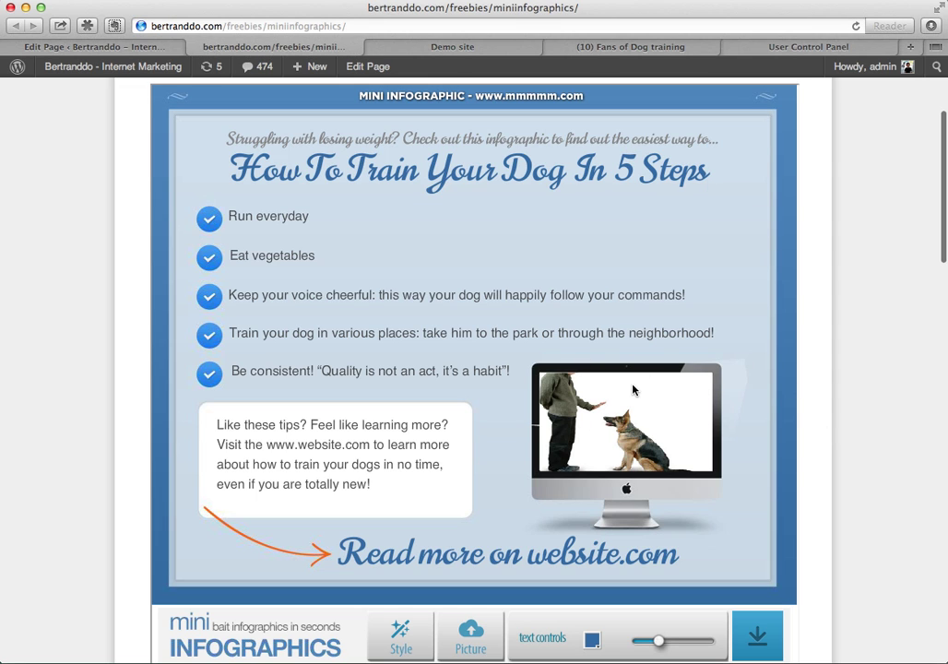
pyautogui.scroll(-2, 633, 390)
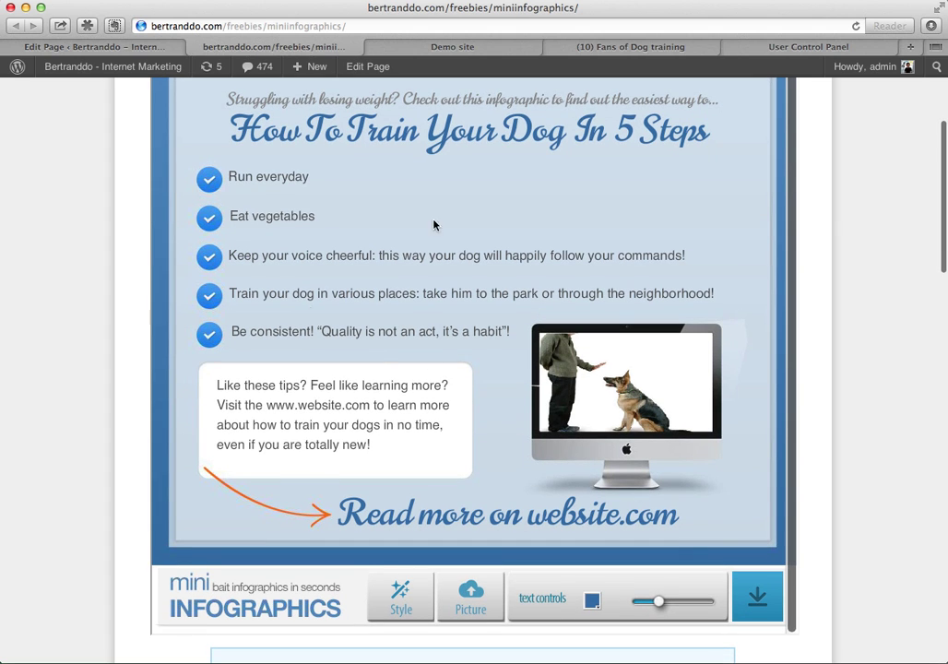
# Make the 'Read more on website.com' line dark red and enlarge it to size 8
pyautogui.scroll(-4, 646, 348)
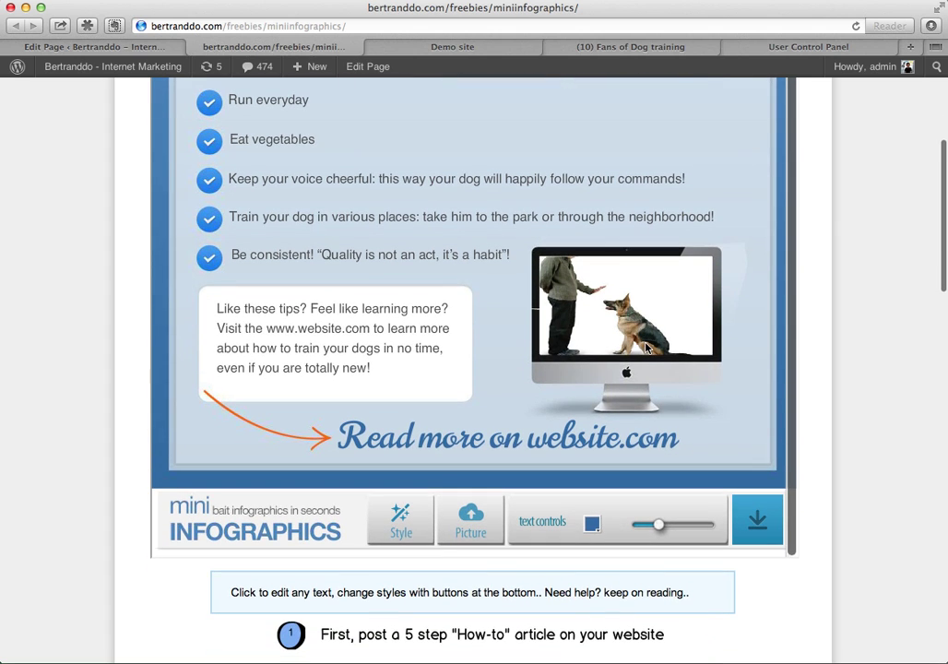
pyautogui.scroll(3, 646, 347)
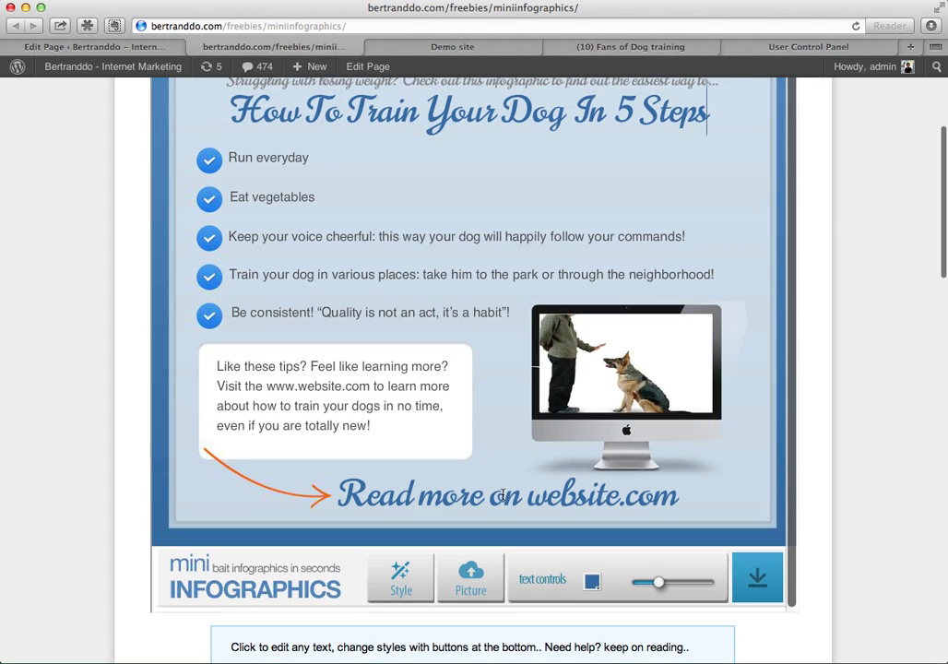
pyautogui.click(593, 582)
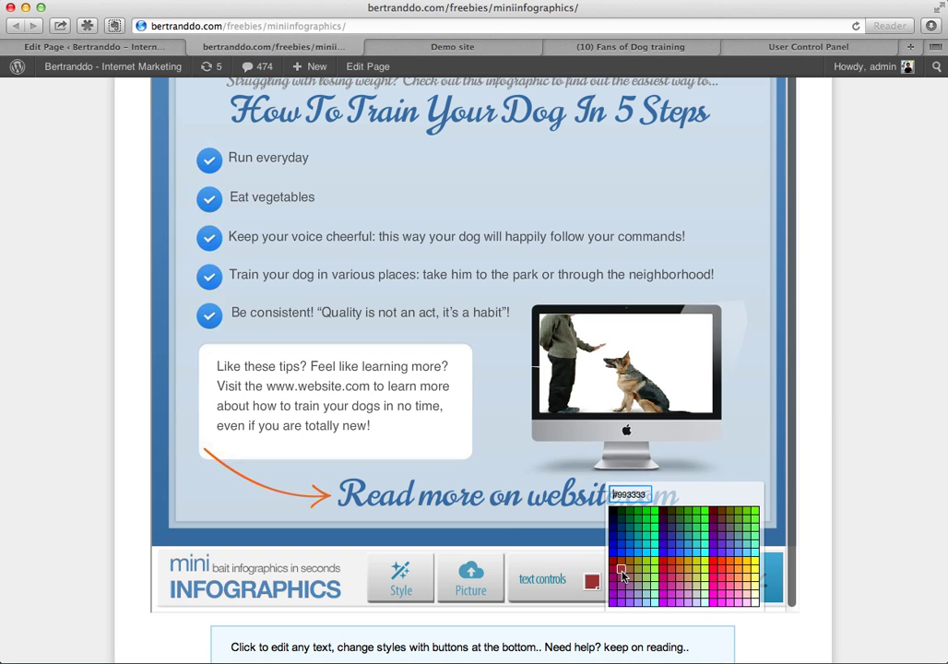
pyautogui.click(613, 565)
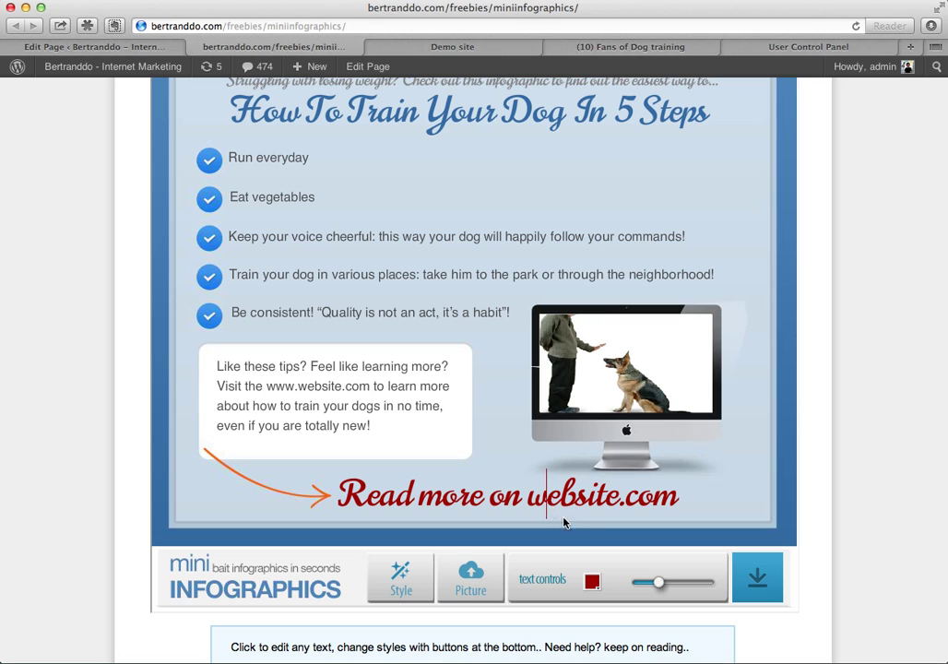
pyautogui.click(559, 489)
pyautogui.moveTo(660, 583); pyautogui.dragTo(670, 587)
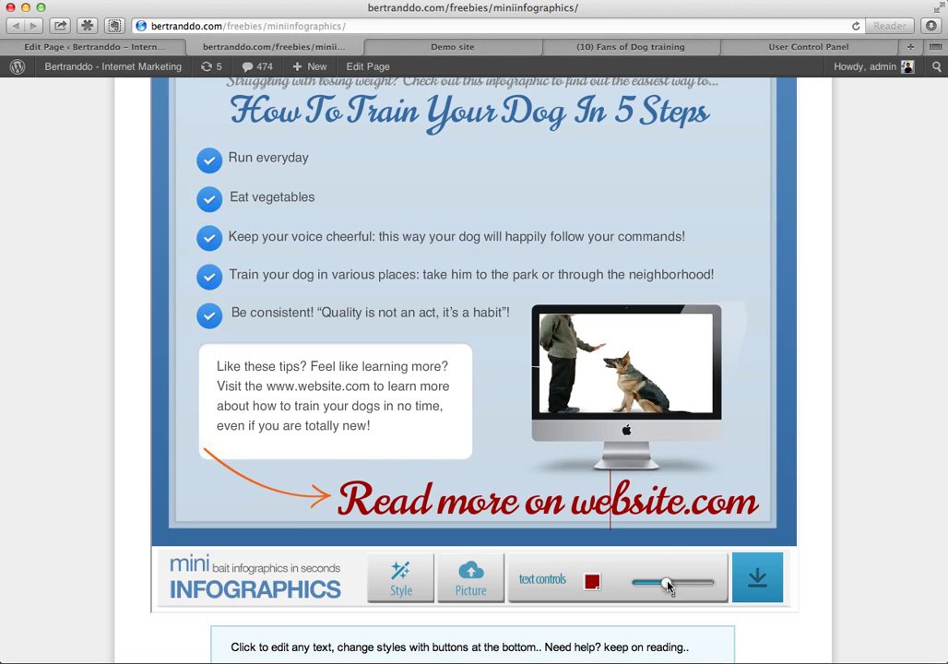
pyautogui.scroll(2, 874, 450)
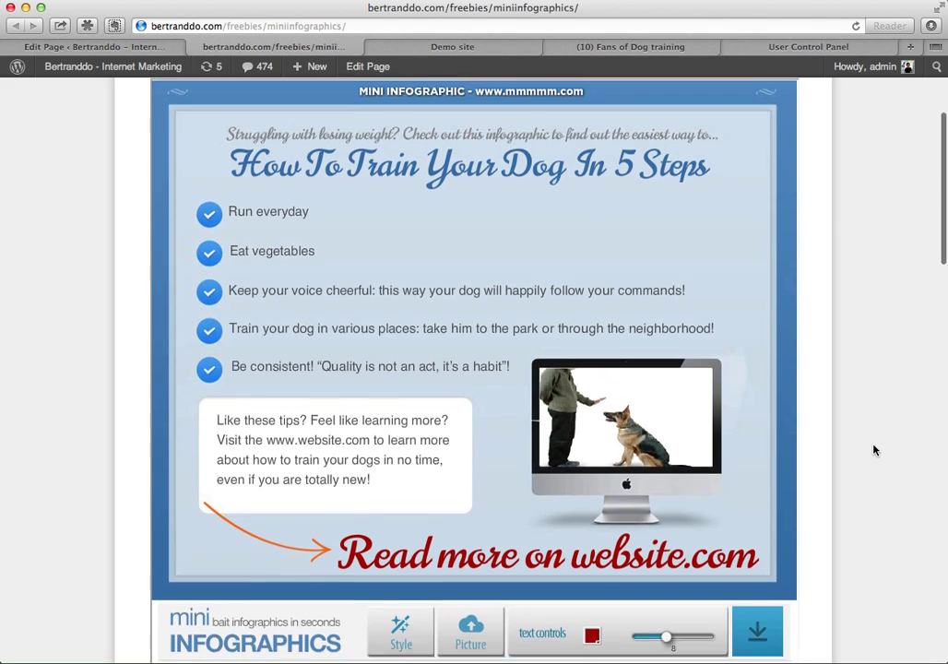
pyautogui.scroll(-2, 875, 450)
pyautogui.scroll(-1, 867, 454)
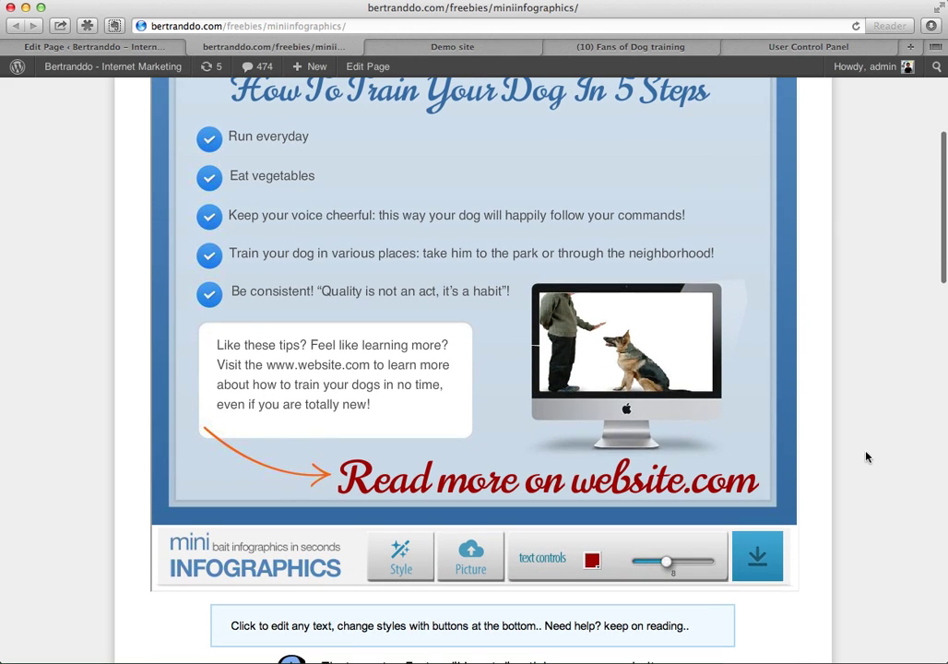
# Download the infographic as a snapshot image and return to the creator tab
pyautogui.click(759, 560)
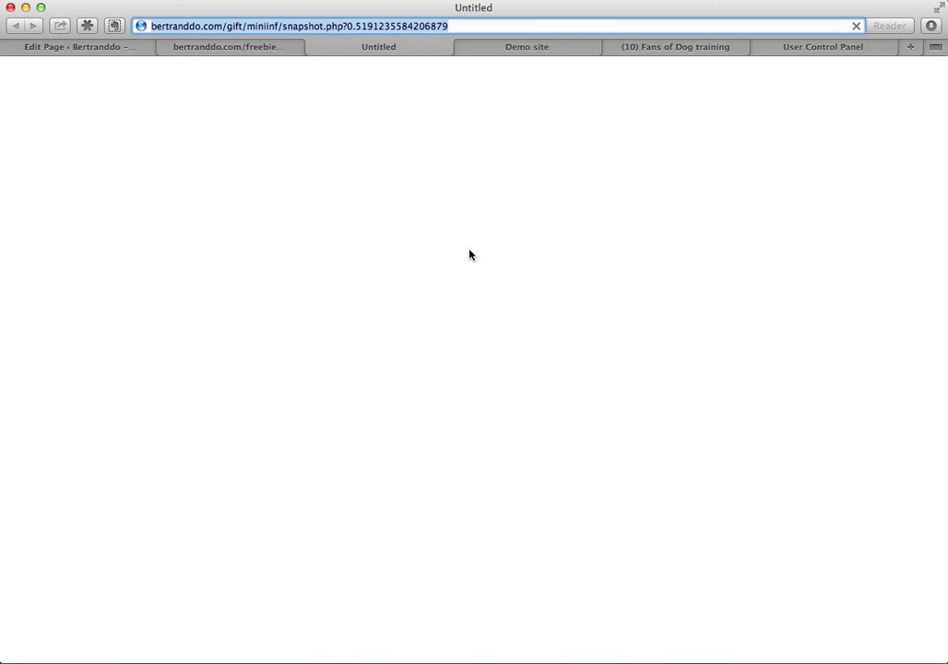
pyautogui.click(249, 51)
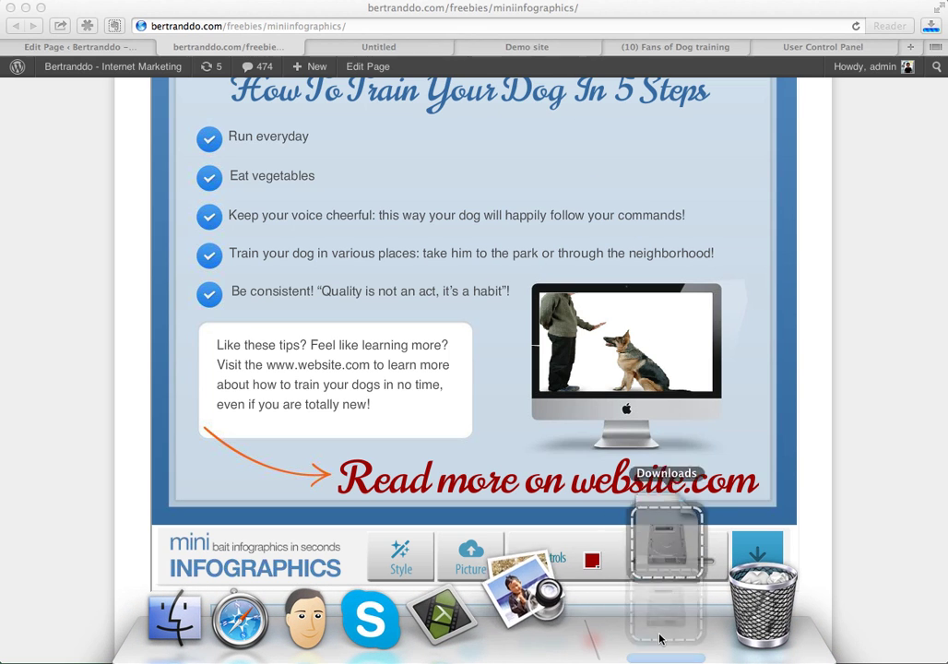
pyautogui.click(565, 618)
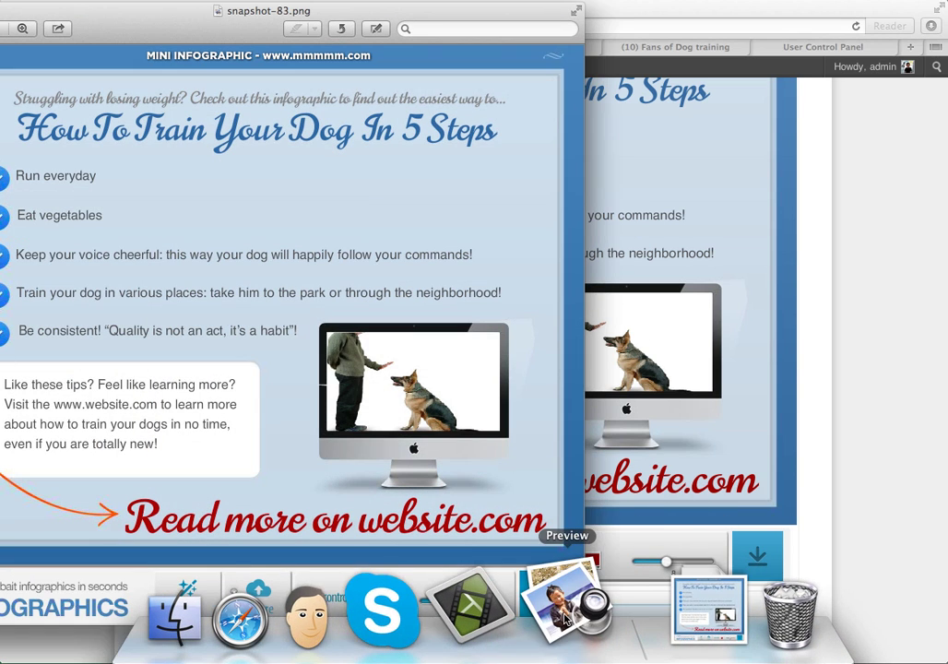
pyautogui.doubleClick(185, 34)
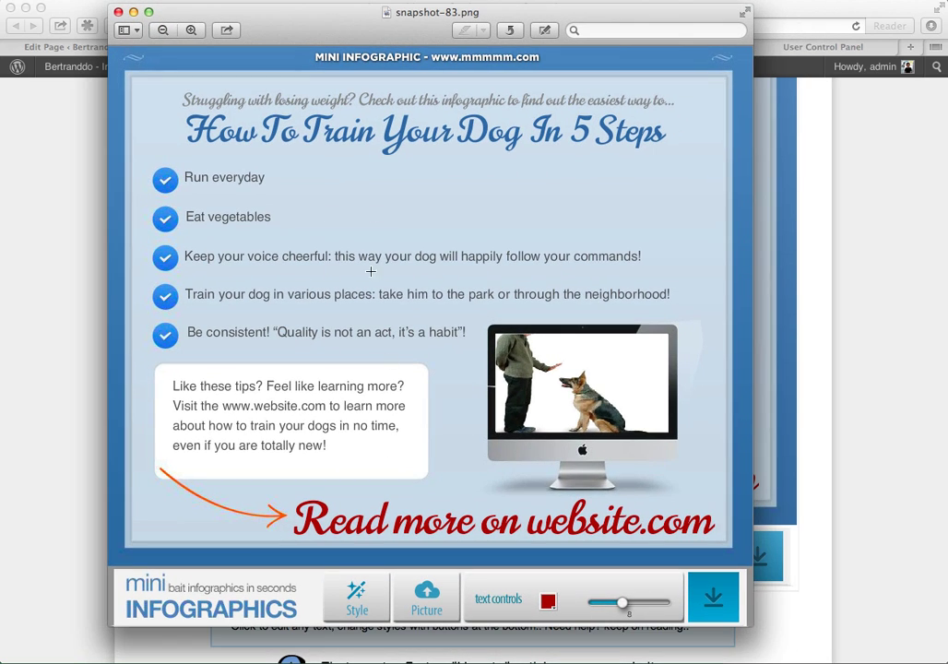
# Close the snapshot preview, switch to the Fans of Dog training tab and scroll down its posts
pyautogui.click(118, 12)
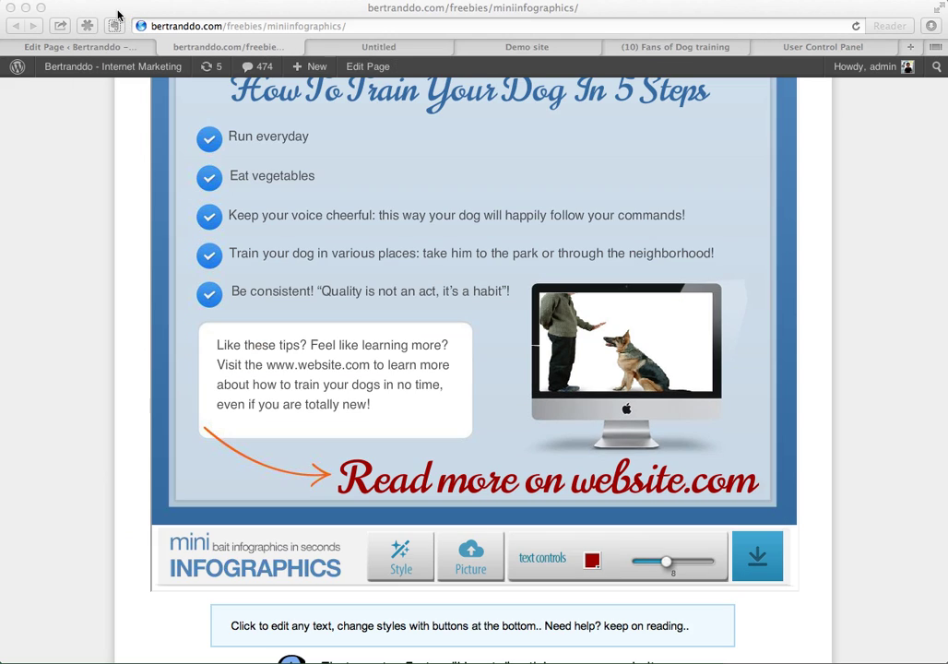
pyautogui.scroll(3, 373, 404)
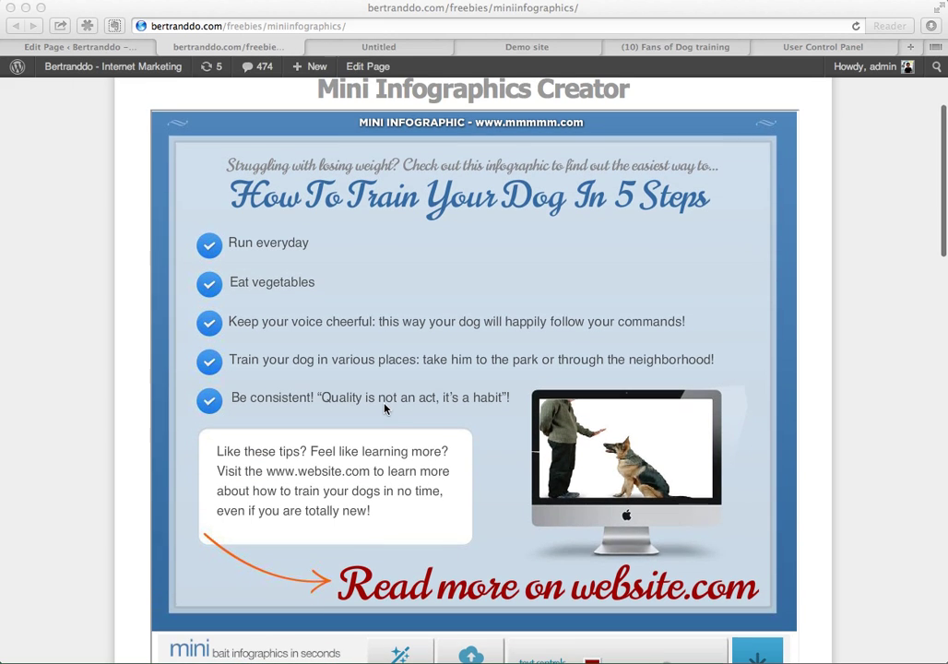
pyautogui.click(417, 46)
pyautogui.click(519, 47)
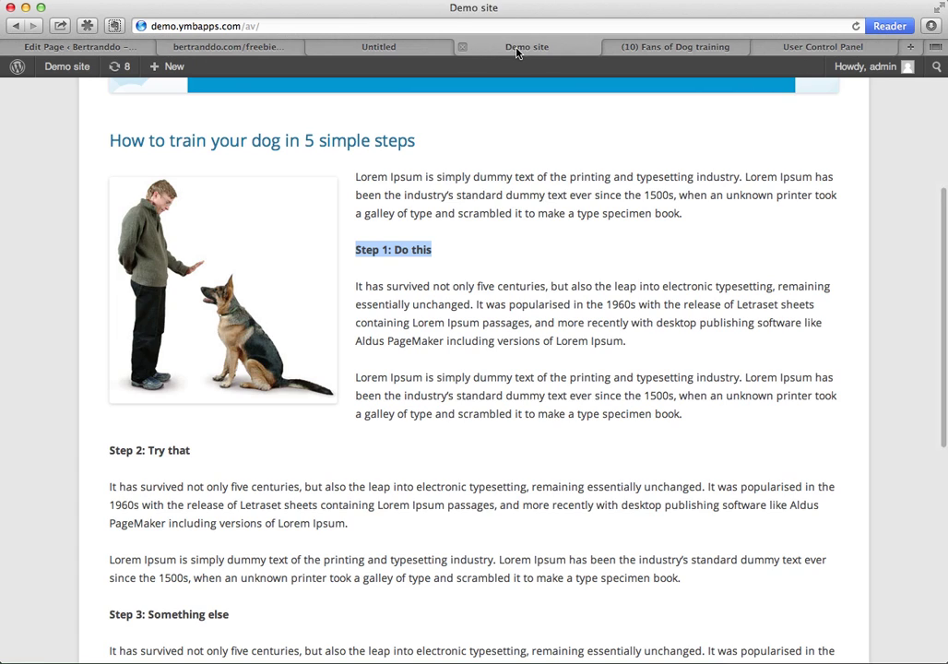
pyautogui.click(669, 47)
pyautogui.scroll(-5, 592, 248)
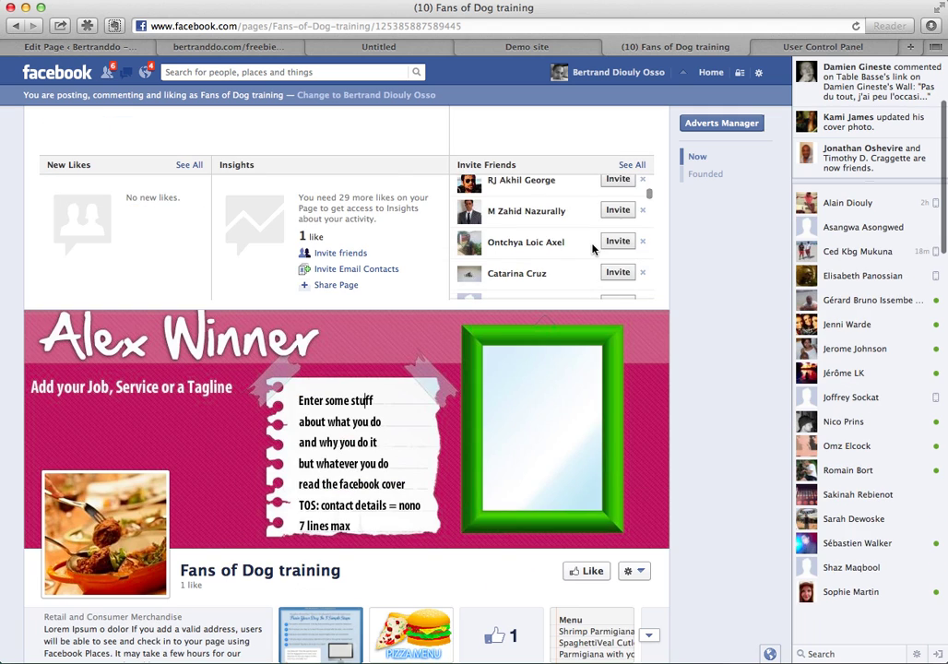
pyautogui.scroll(-3, 592, 247)
pyautogui.scroll(-10, 721, 381)
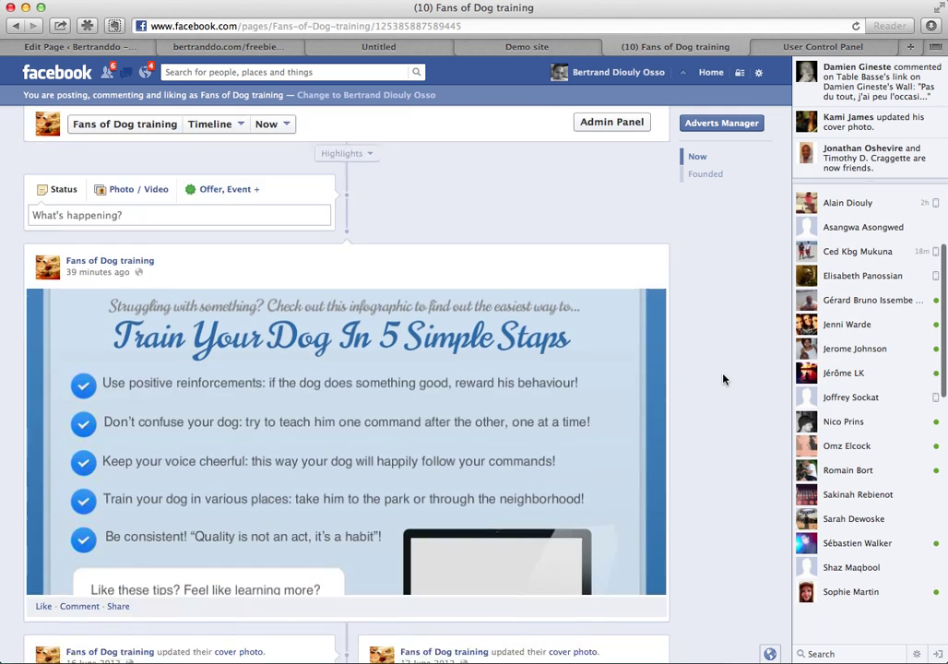
# Check step 3 of the infographic on the creator page, then go back to Facebook
pyautogui.click(228, 46)
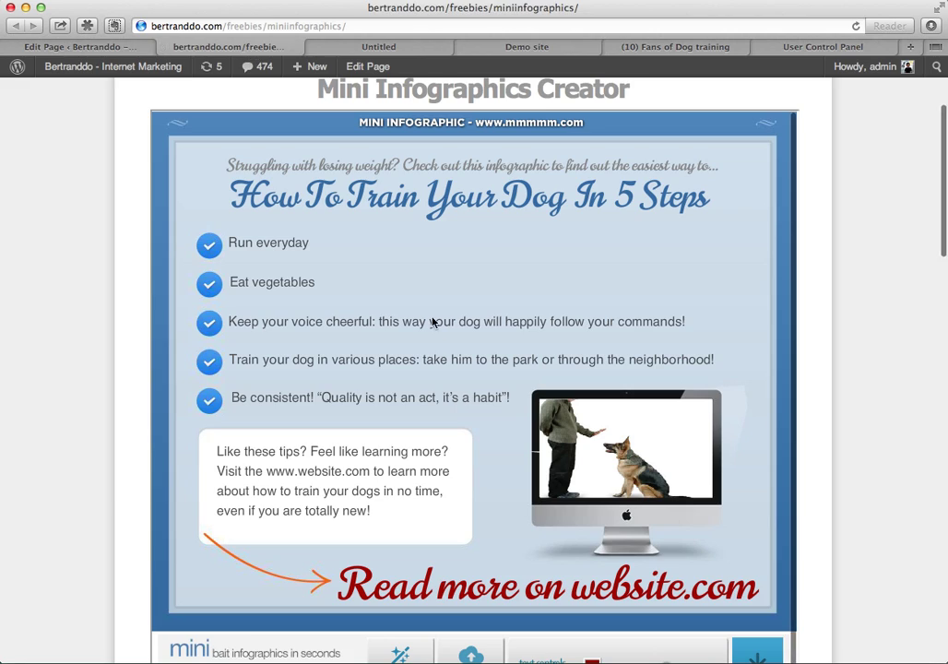
pyautogui.scroll(-8, 440, 342)
pyautogui.scroll(-20, 440, 341)
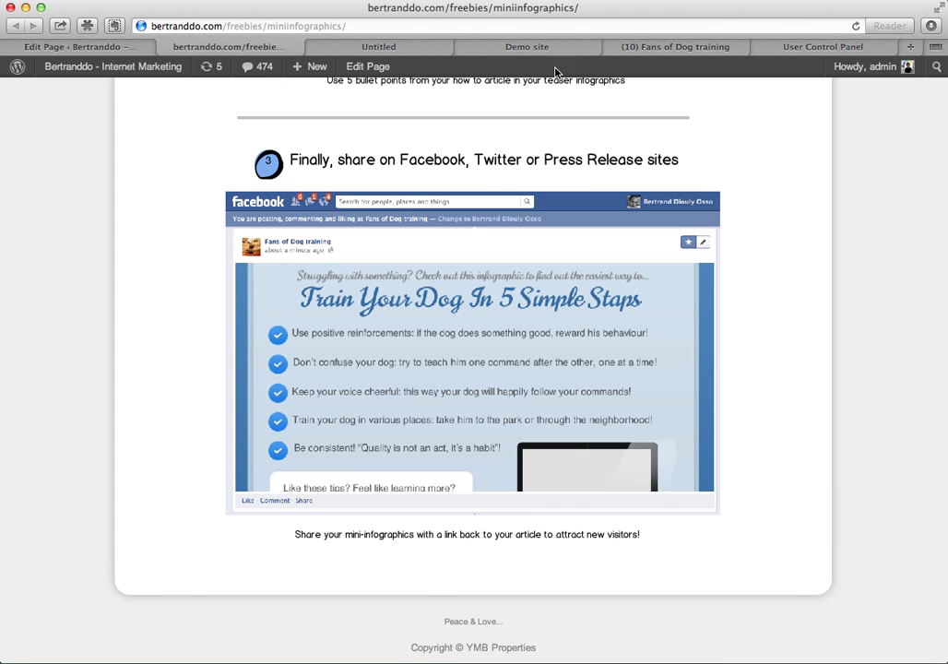
pyautogui.click(648, 46)
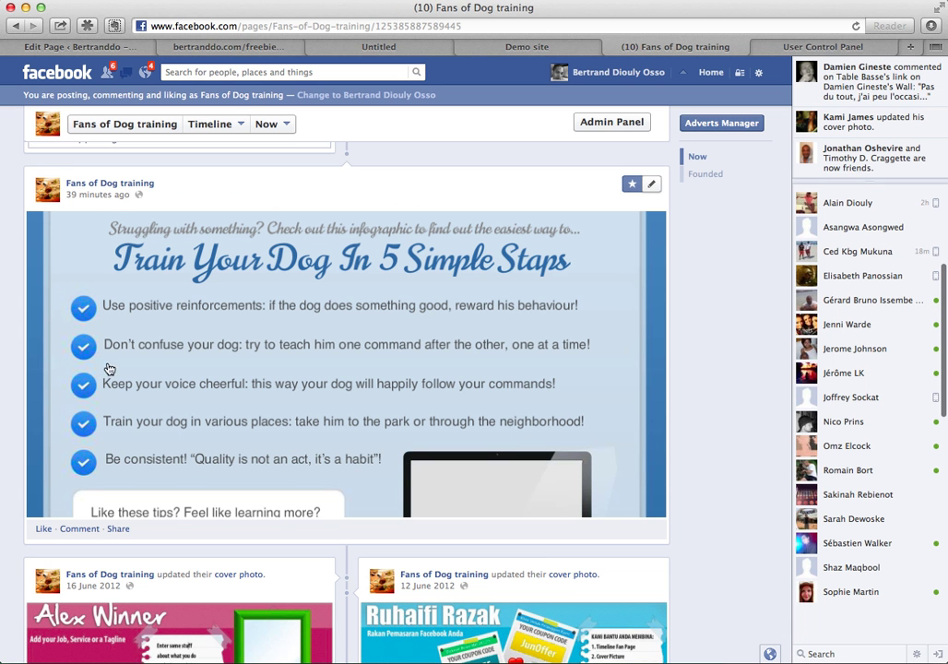
# Start a new page post and choose an image file to upload
pyautogui.scroll(2, 115, 420)
pyautogui.scroll(-1, 143, 420)
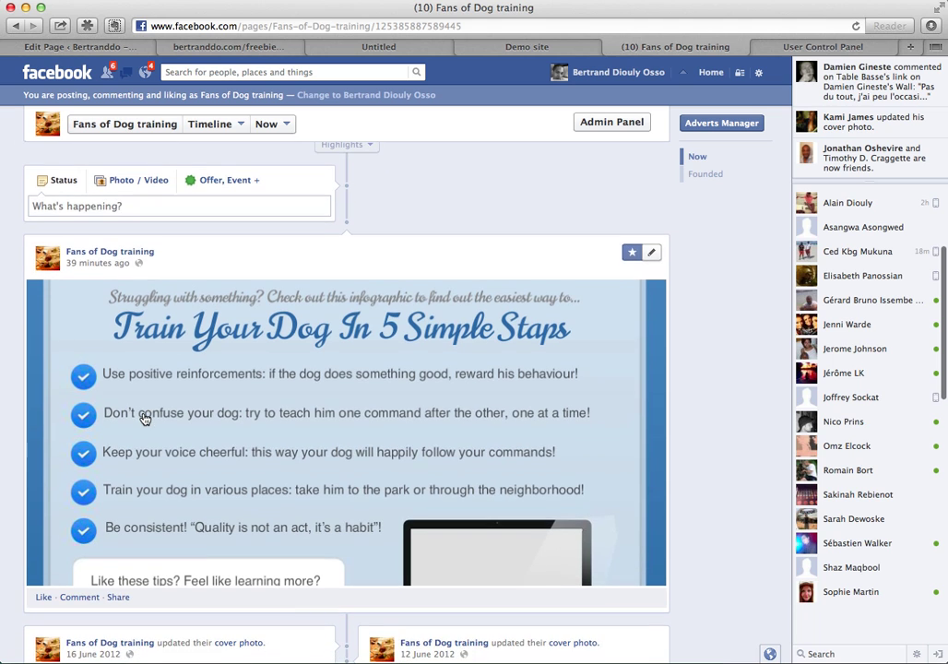
pyautogui.click(125, 206)
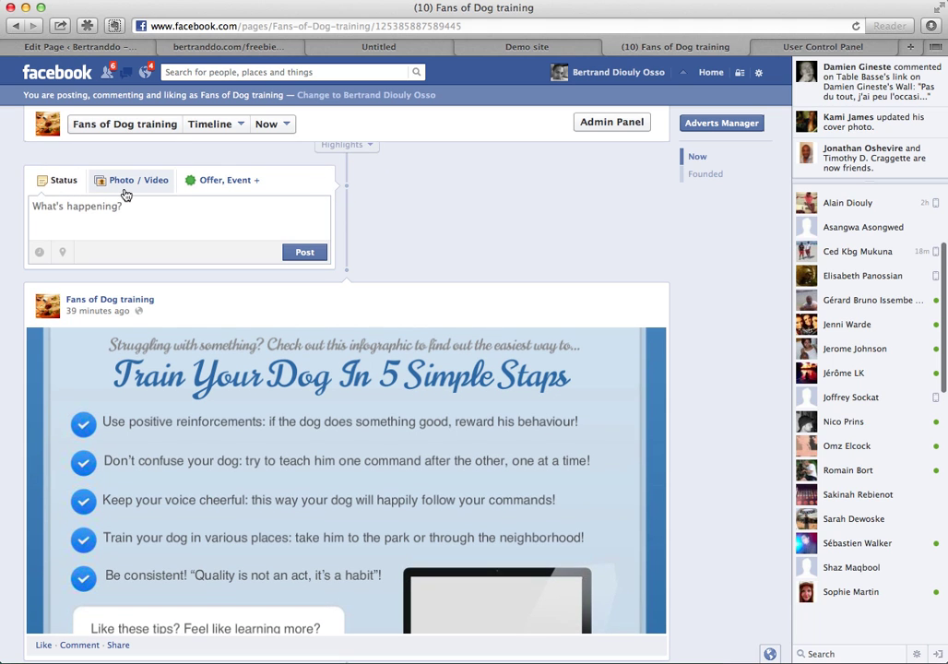
pyautogui.click(124, 192)
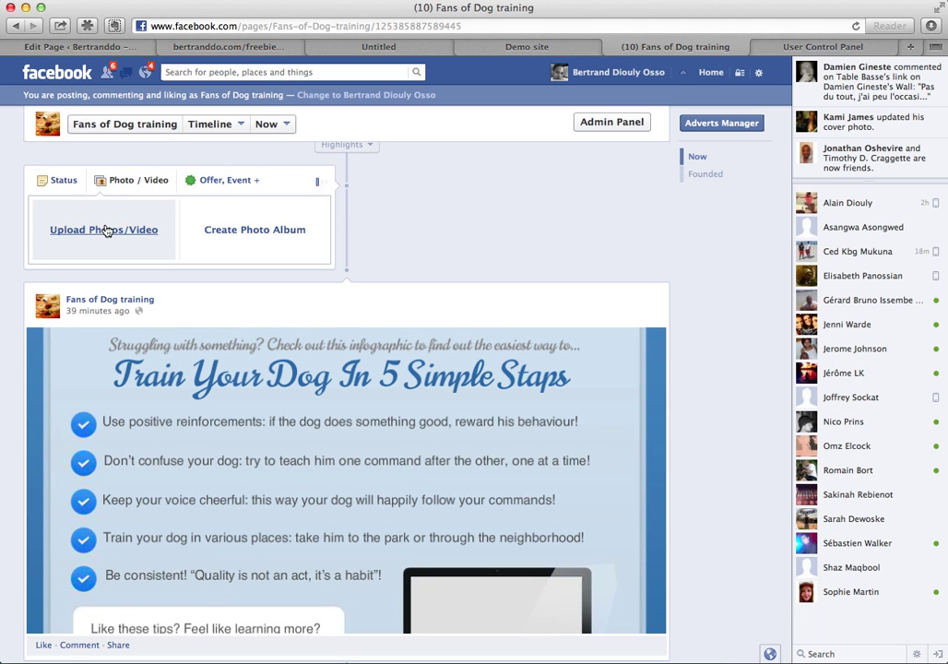
pyautogui.click(108, 228)
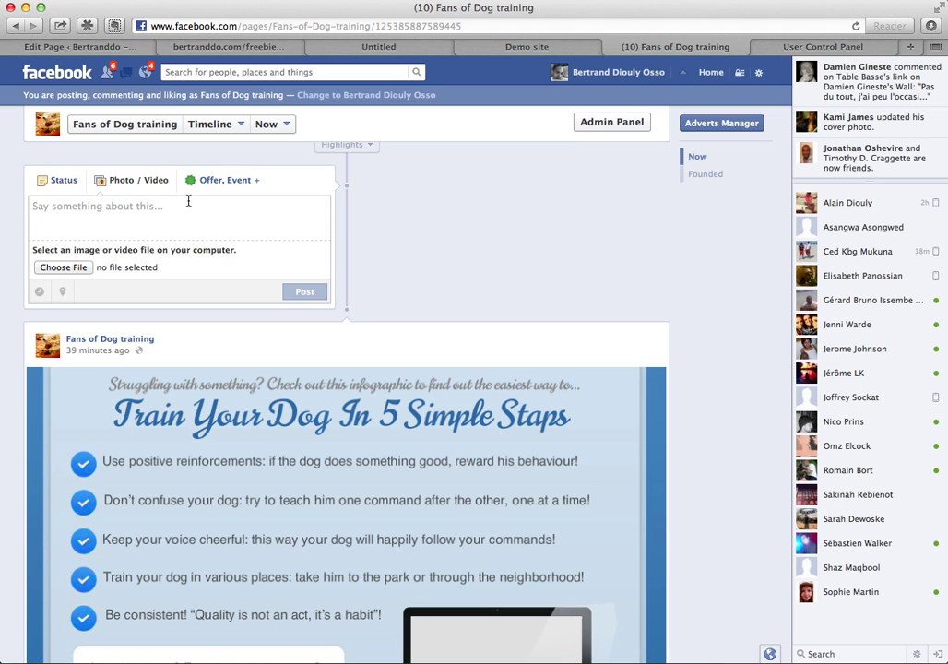
pyautogui.click(65, 270)
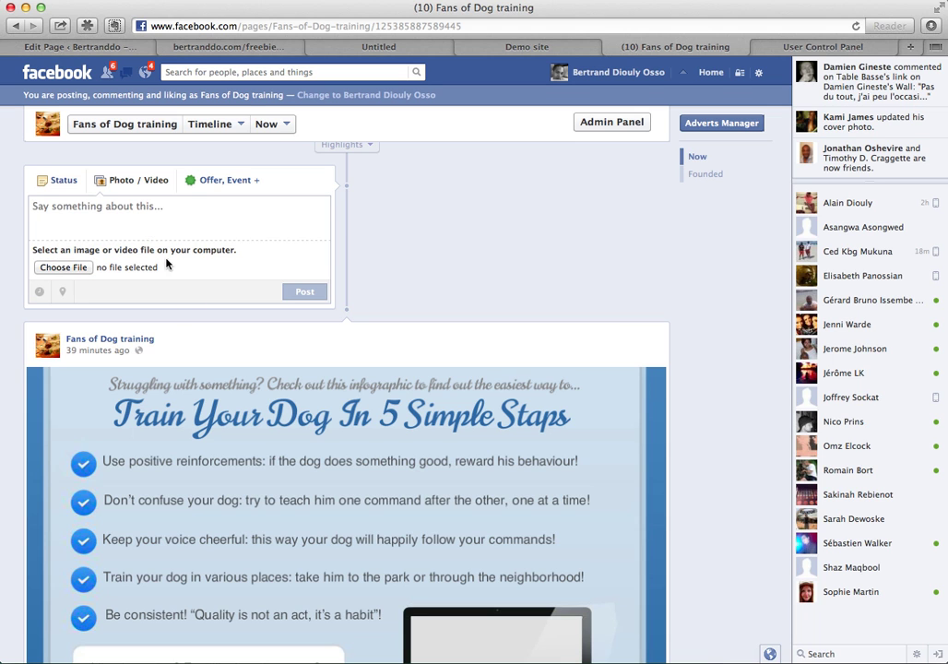
# Find the posted dog-training infographic and open it in the photo viewer
pyautogui.scroll(-5, 184, 323)
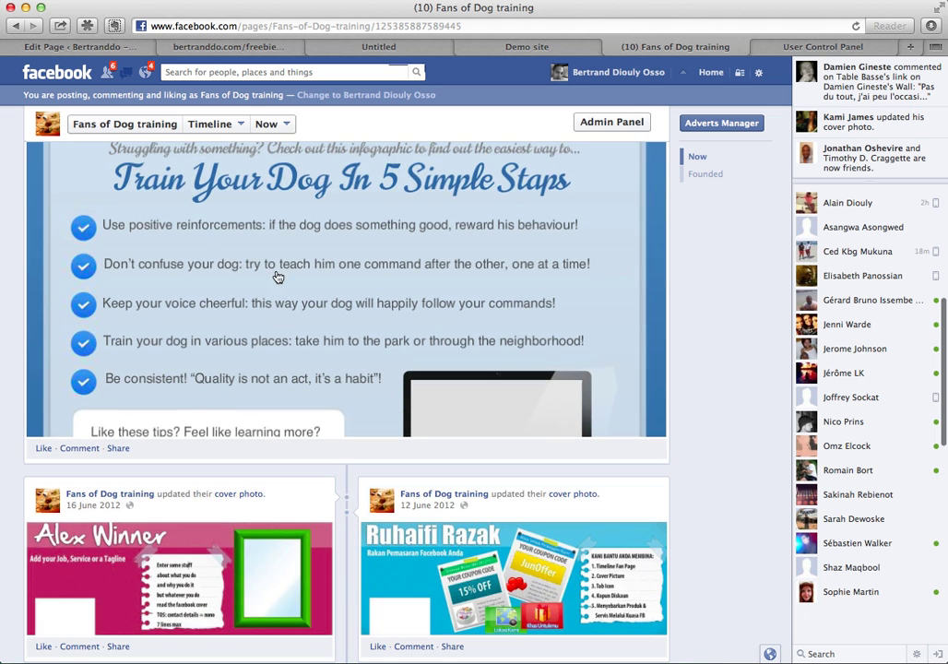
pyautogui.scroll(2, 279, 316)
pyautogui.scroll(3, 277, 300)
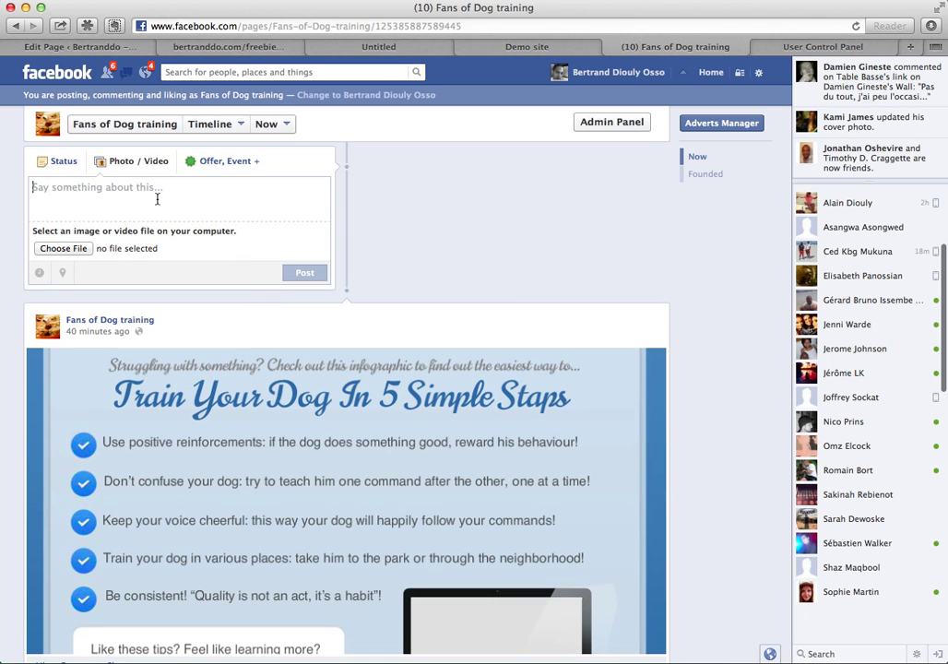
pyautogui.scroll(-3, 271, 415)
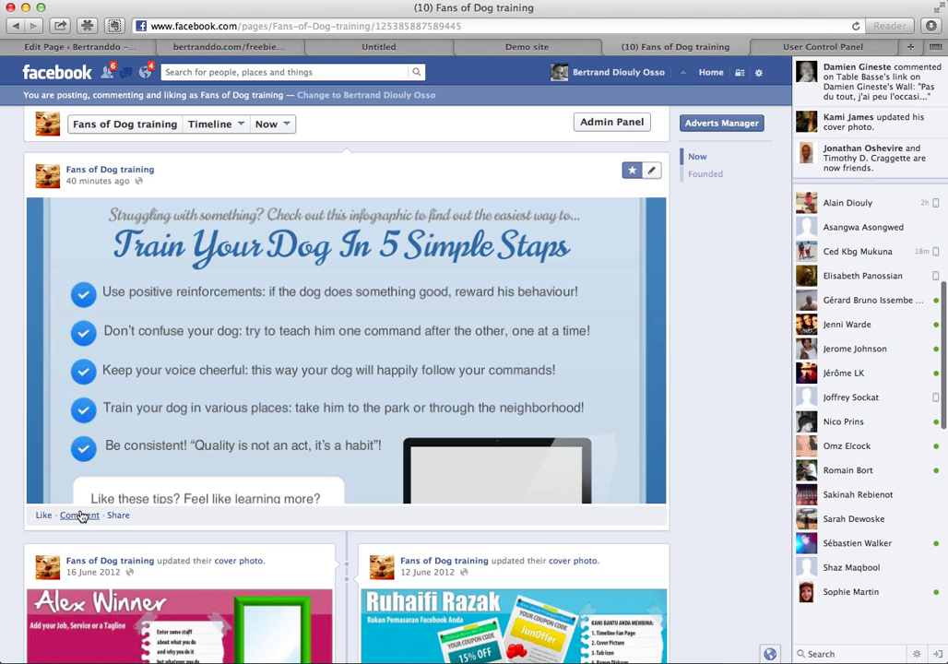
pyautogui.click(136, 399)
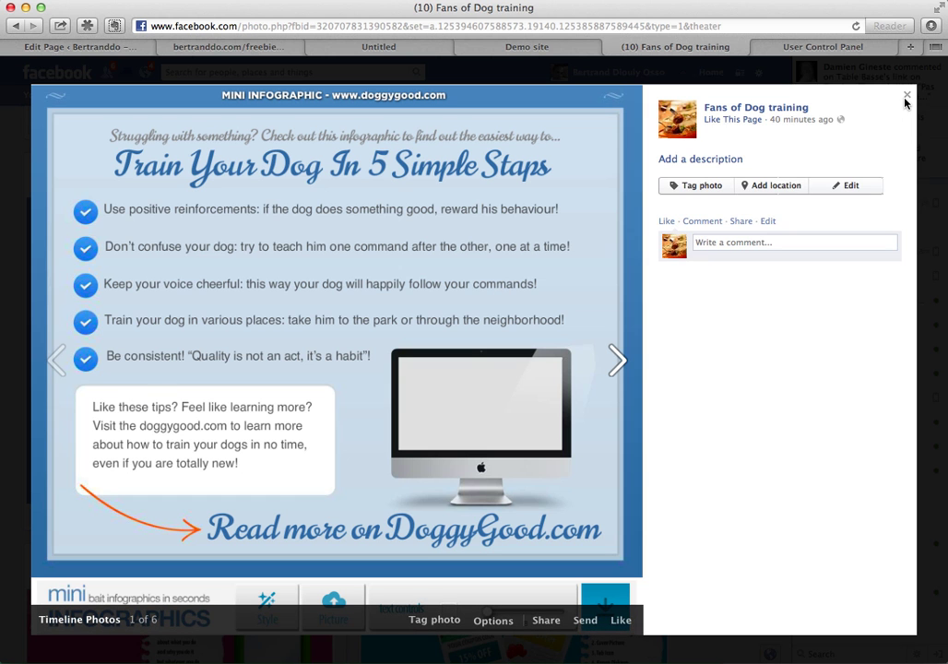
# Type the comment 'find ou' on the infographic, then close the photo viewer
pyautogui.click(745, 248)
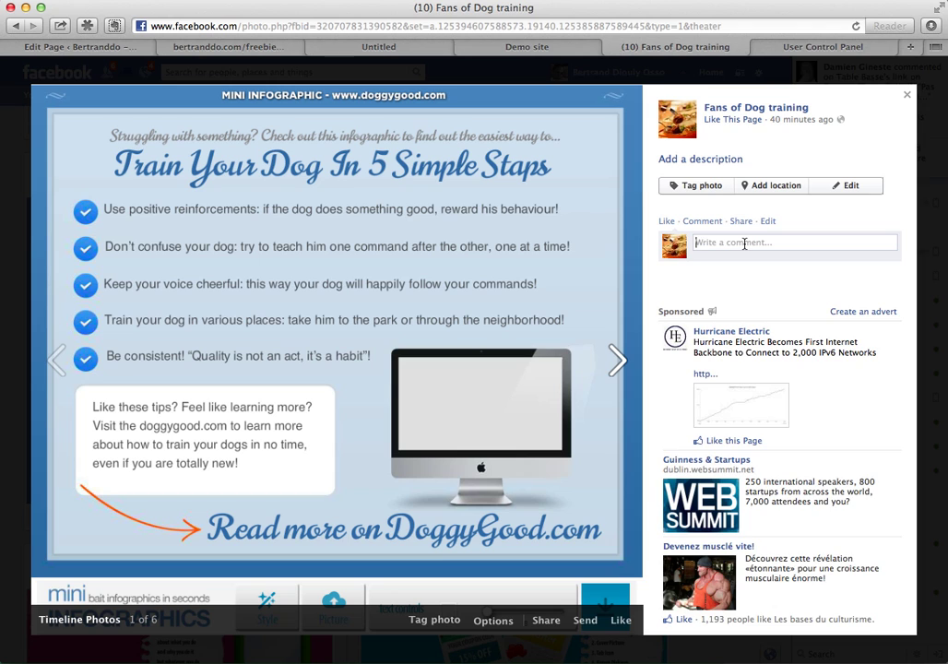
pyautogui.write('find out more on mysite.com')
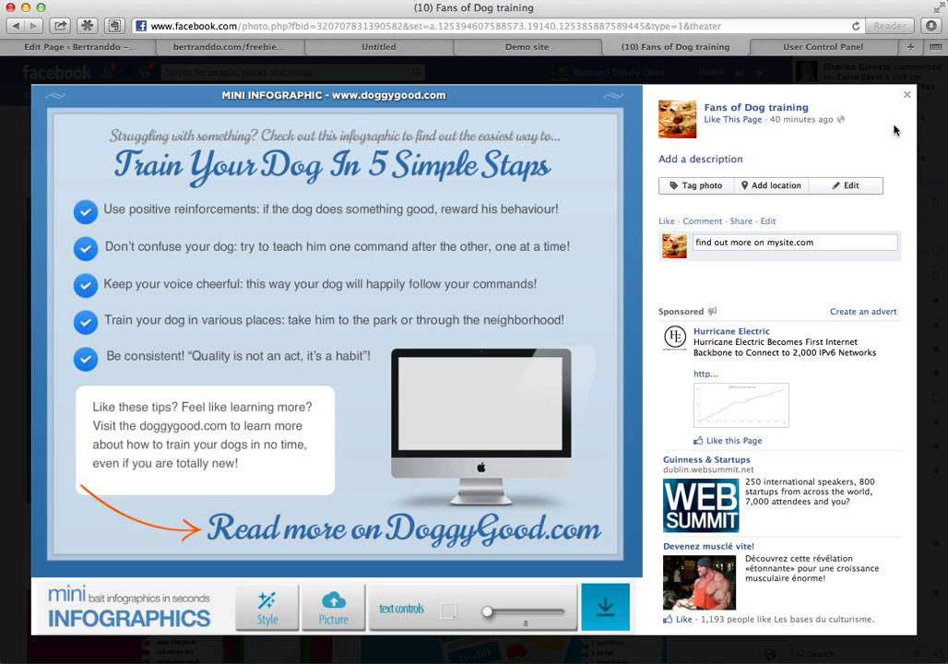
pyautogui.click(907, 94)
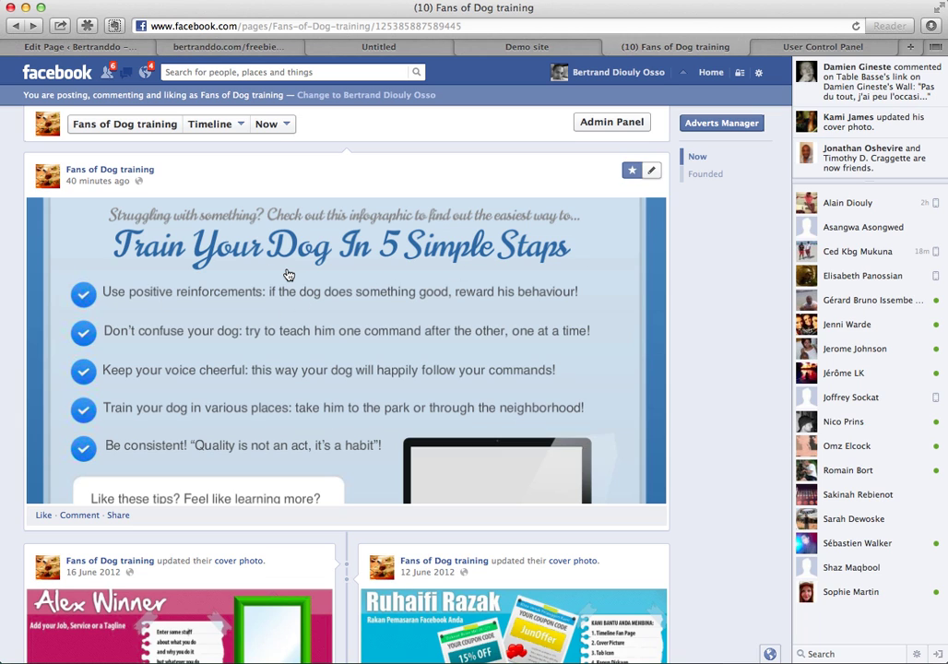
# Go back to the bertranddo.com Mini Infographics Creator tab, showing the 'How To Train Your Dog In 5 Steps' infographic
pyautogui.scroll(1, 288, 274)
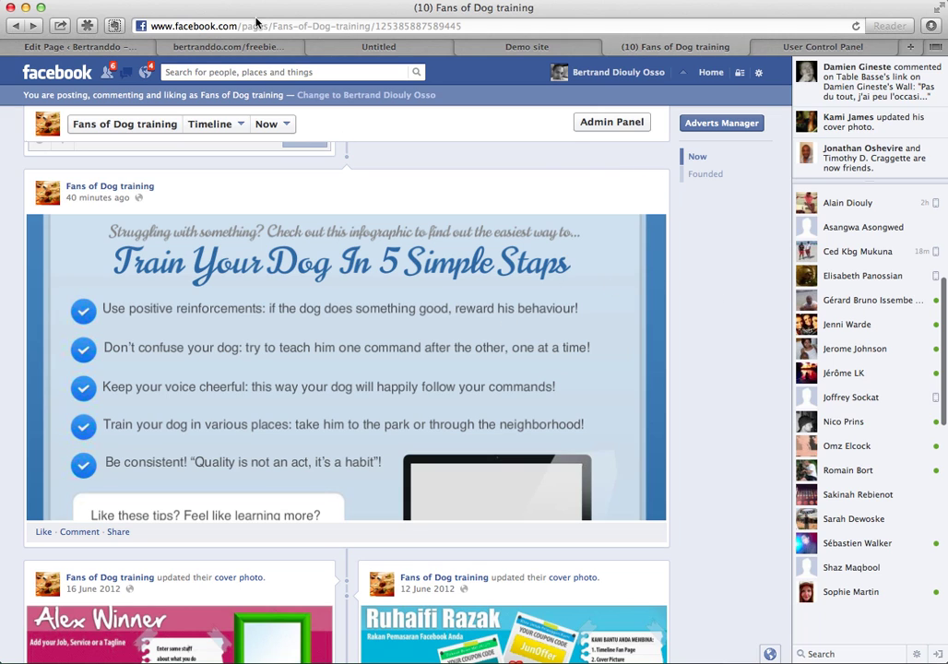
pyautogui.click(237, 46)
pyautogui.scroll(10, 417, 276)
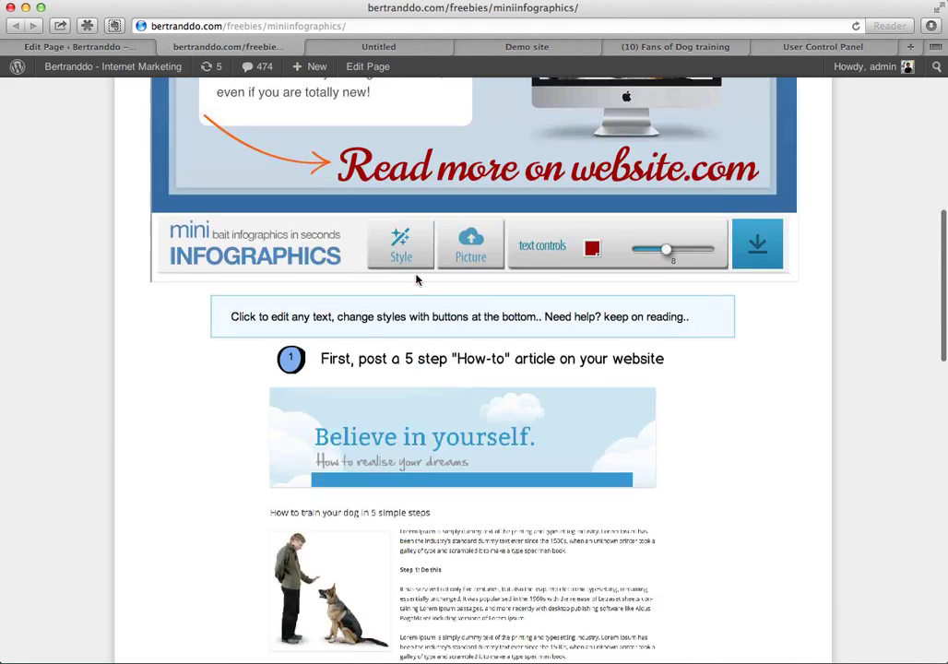
pyautogui.scroll(-4, 416, 279)
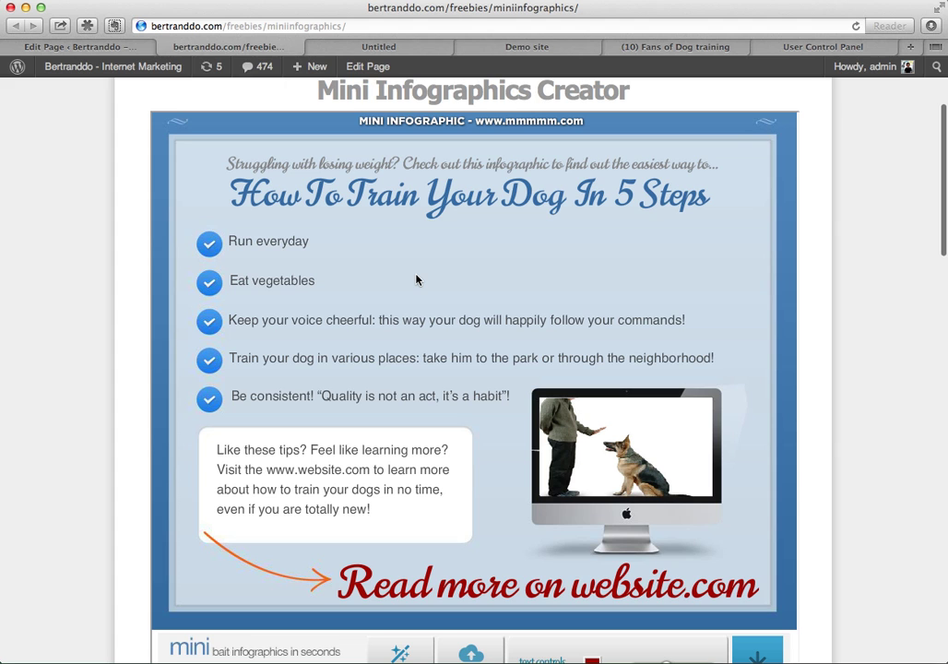
pyautogui.scroll(2, 416, 280)
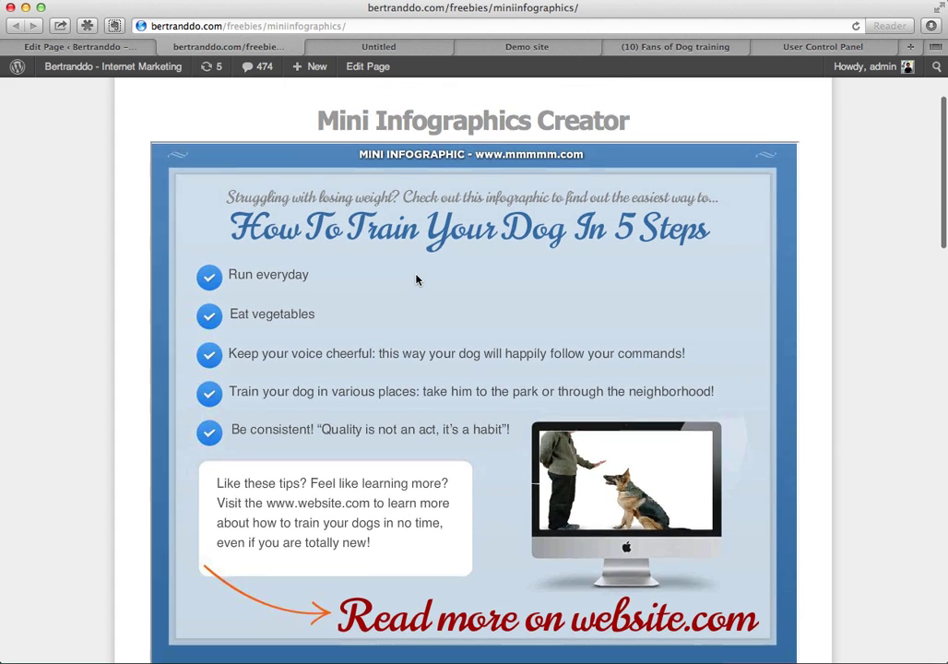